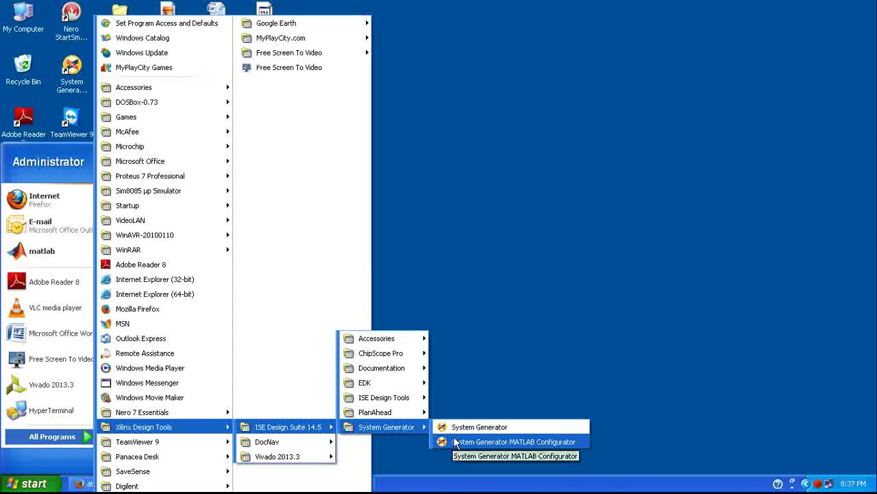
Configure the MATLAB R2012a installation for System Generator using the System Generator MATLAB Configurator
left_click(455, 442)
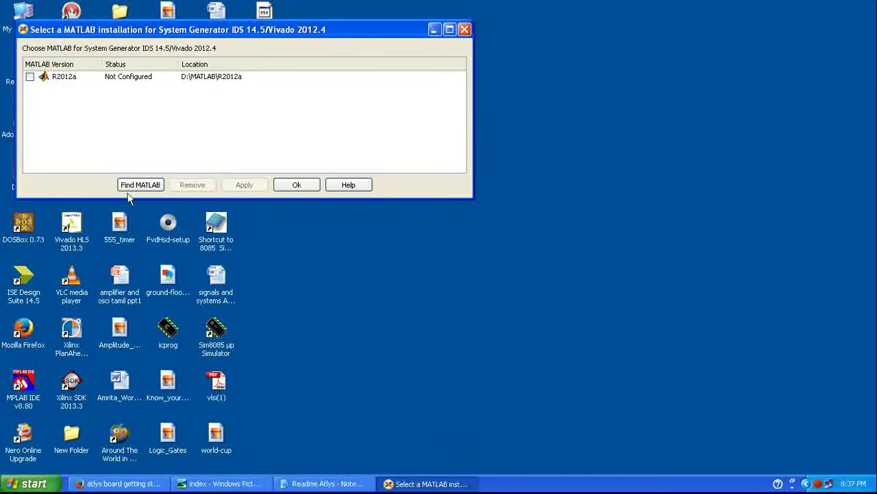
left_click(30, 77)
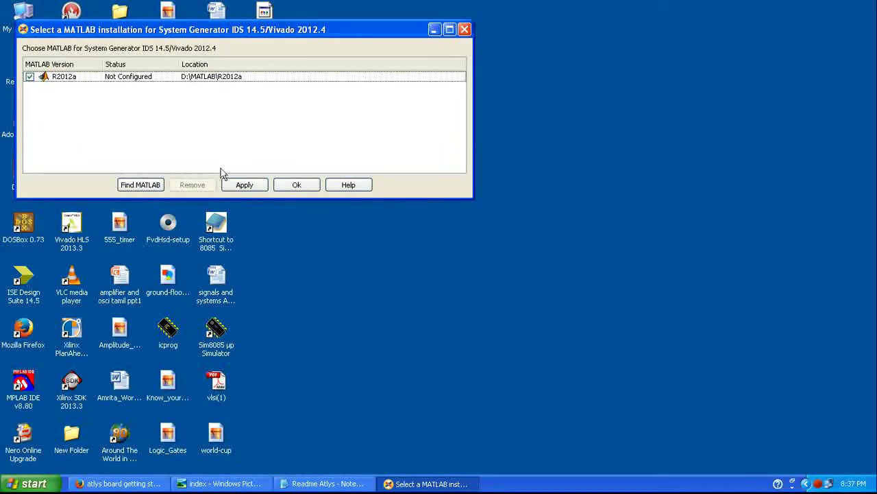
left_click(242, 186)
left_click(241, 186)
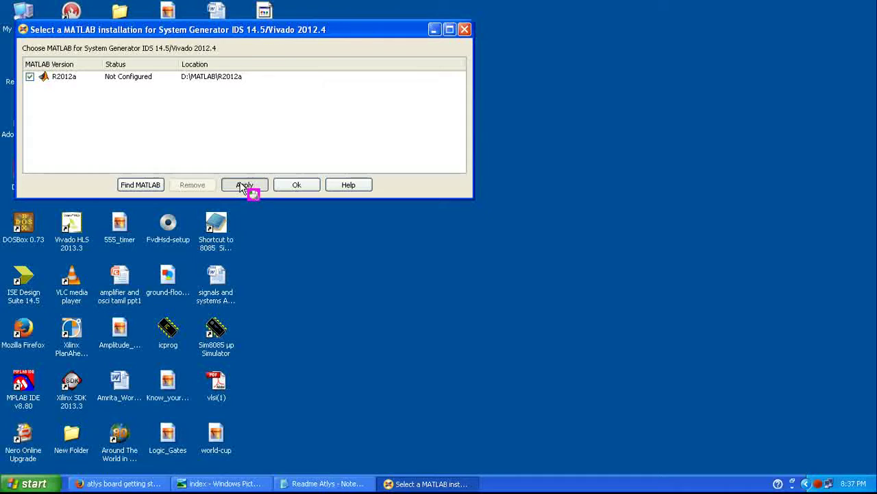
left_click(220, 132)
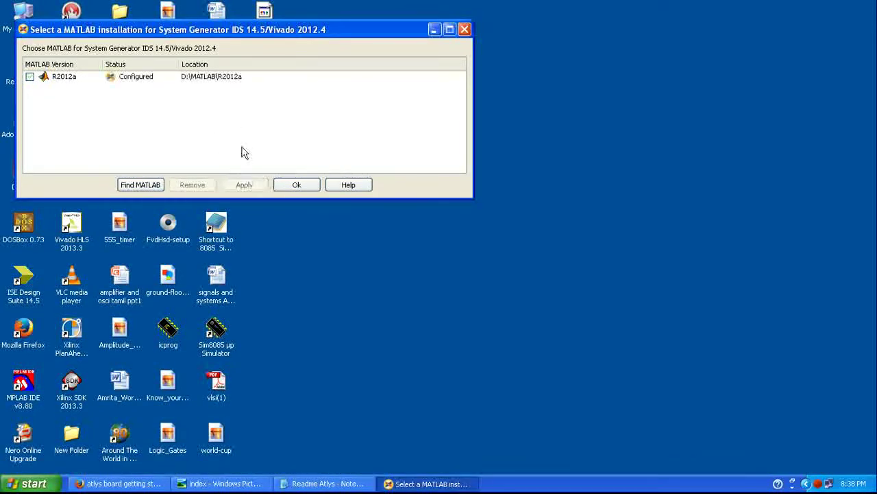
left_click(295, 183)
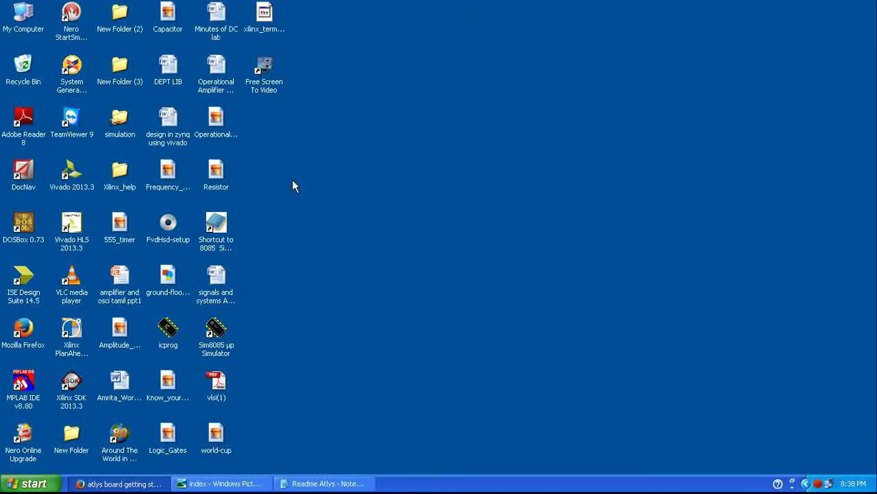
Launch System Generator from the ISE Design Suite 14.5 programs
left_click(30, 483)
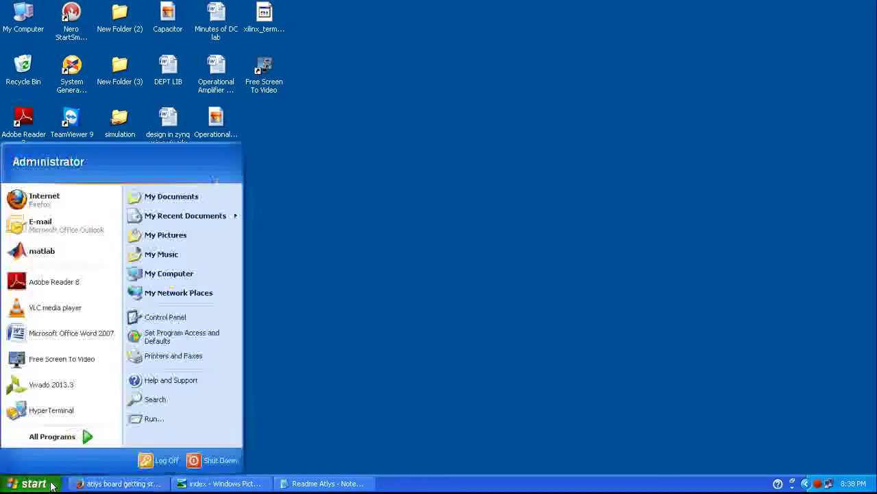
left_click(77, 442)
mouse_move(160, 427)
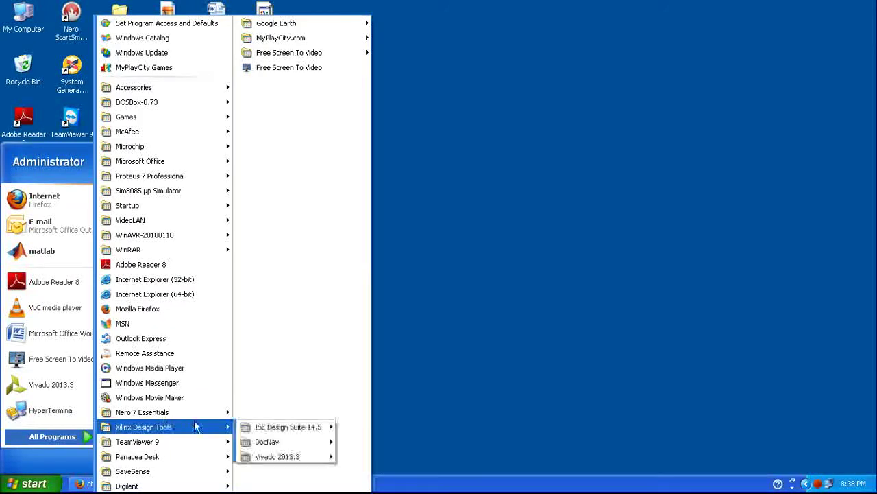
mouse_move(278, 428)
mouse_move(374, 428)
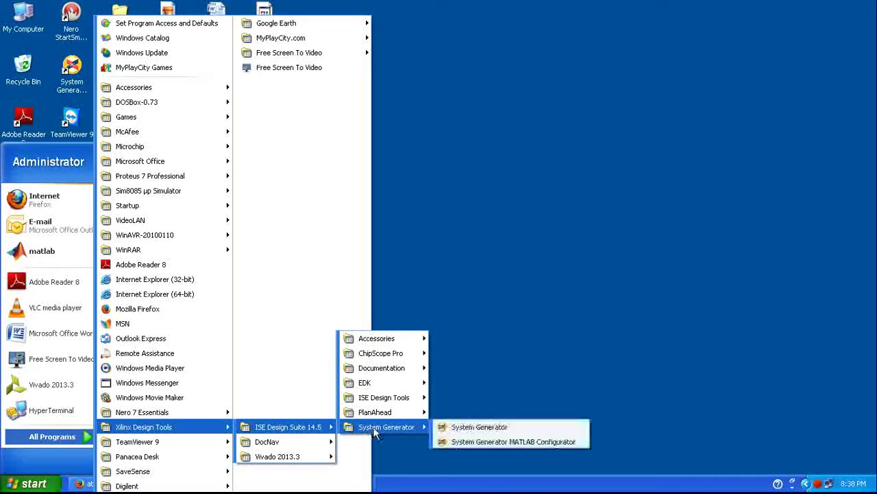
left_click(452, 430)
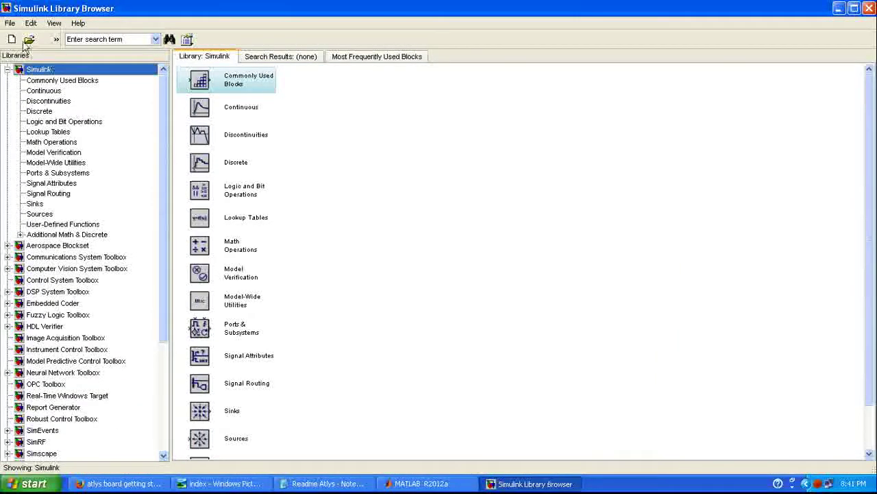
Create a new blank model from the Simulink Library Browser
left_click(10, 24)
mouse_move(27, 36)
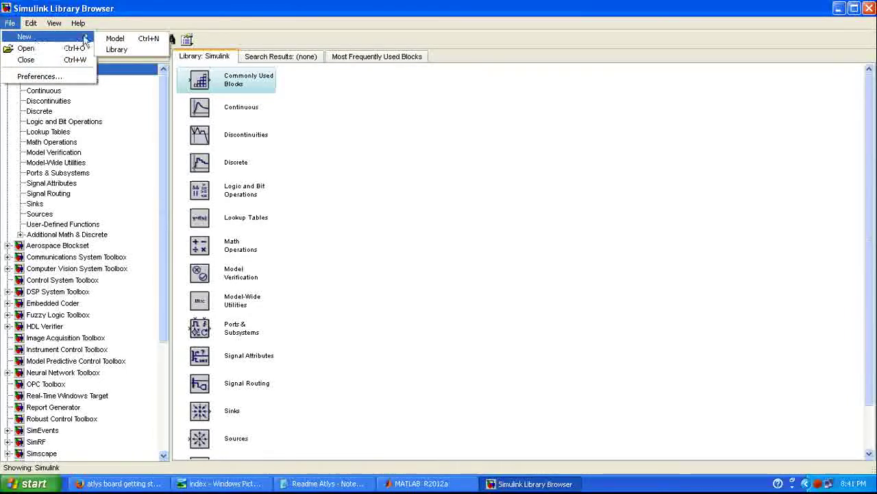
left_click(117, 39)
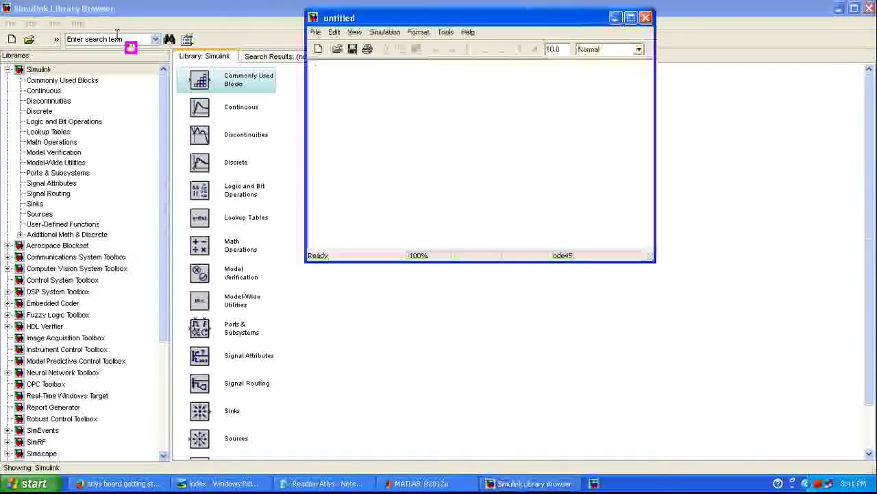
Add a Sine Wave block from the Simulink Sources library and place it in the model's upper-left area
left_click(33, 71)
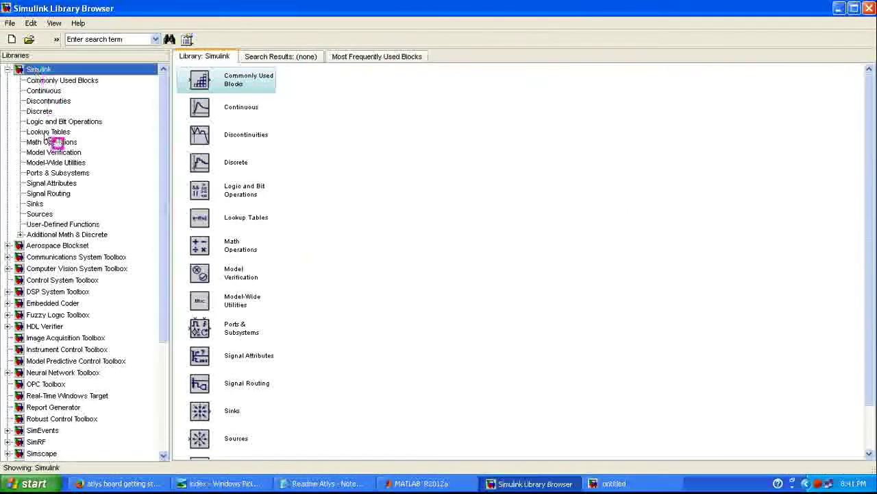
left_click(40, 214)
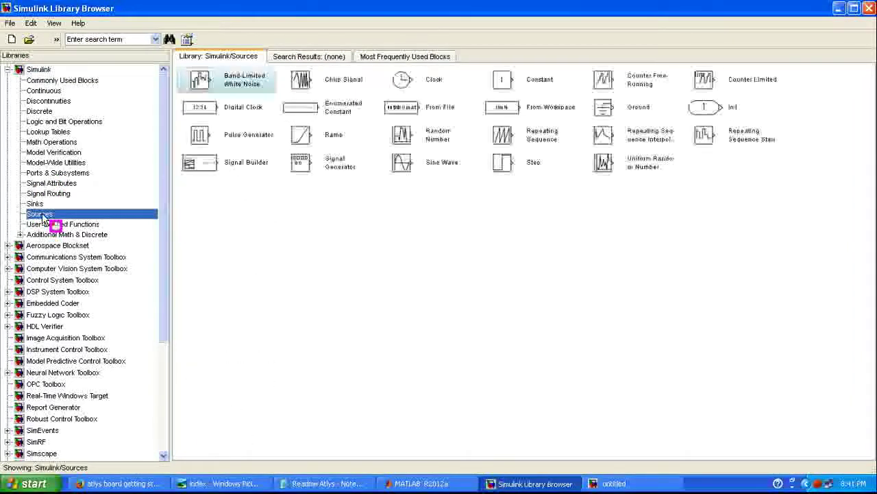
left_click_drag(408, 163, 410, 164)
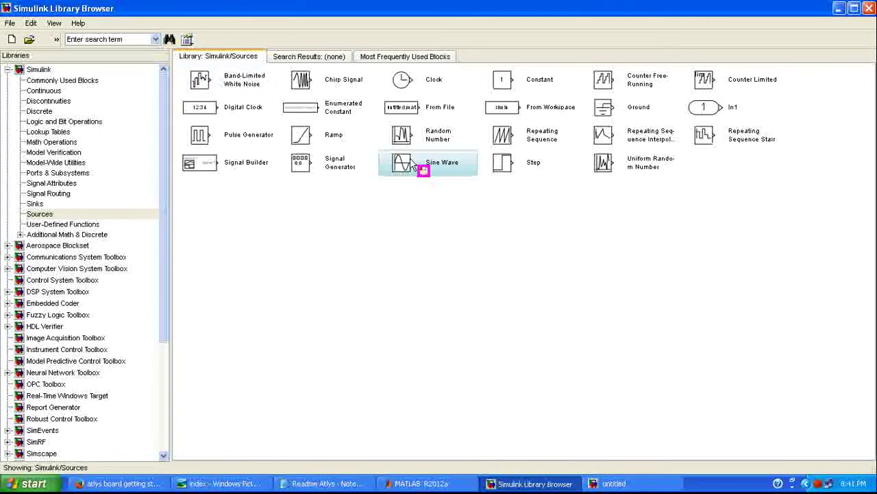
right_click(412, 165)
left_click(413, 172)
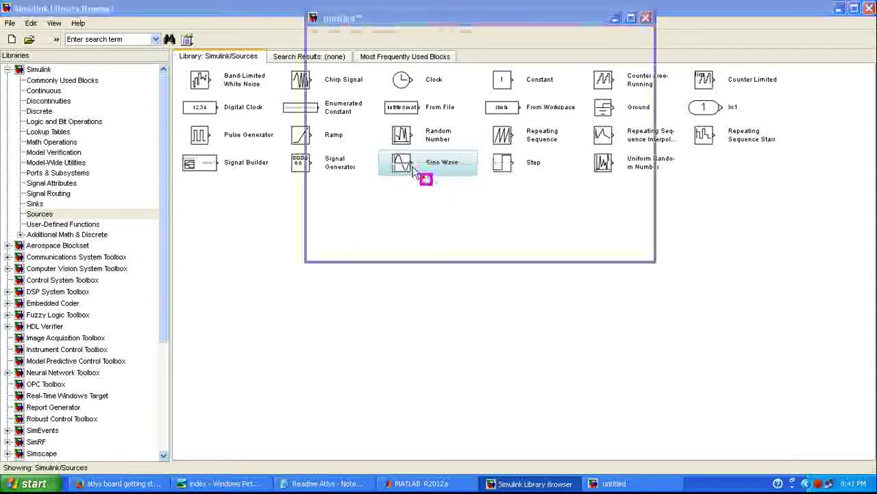
left_click_drag(486, 168, 57, 104)
Add a second Sine Wave source below the first one and enlarge the model window
left_click(74, 201)
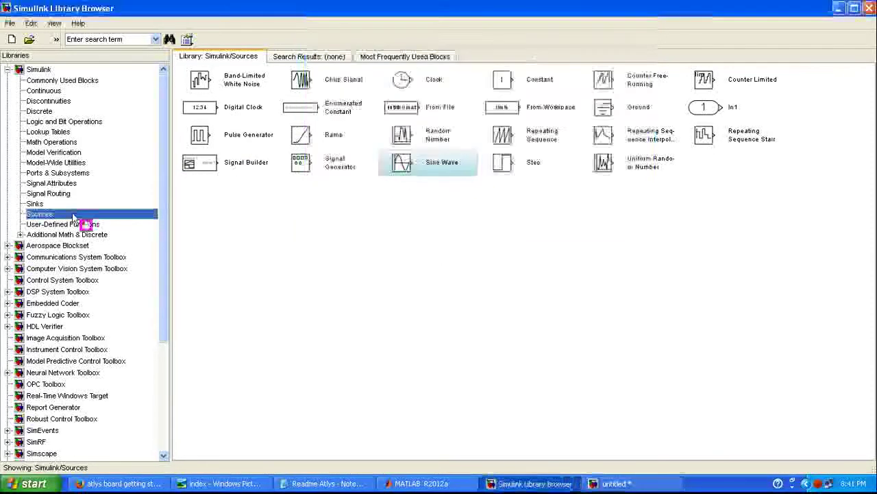
right_click(449, 167)
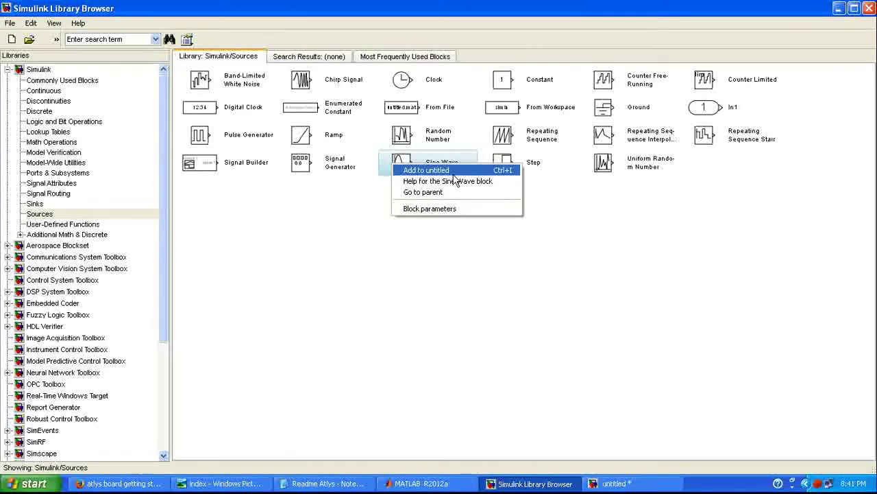
left_click(455, 171)
left_click_drag(462, 176, 355, 165)
left_click_drag(653, 259, 806, 284)
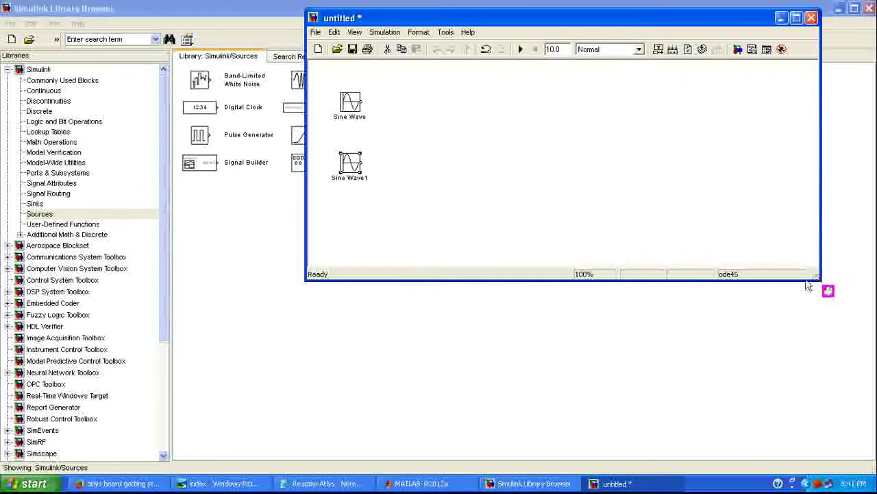
Add a Gateway In block from the Xilinx Blockset Basic Elements and place it to the right of the upper Sine Wave
left_click_drag(167, 237, 172, 375)
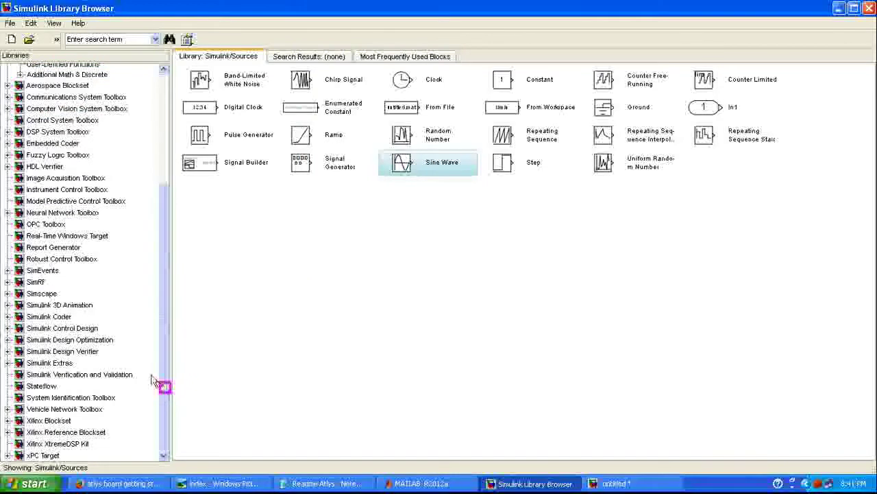
left_click(48, 421)
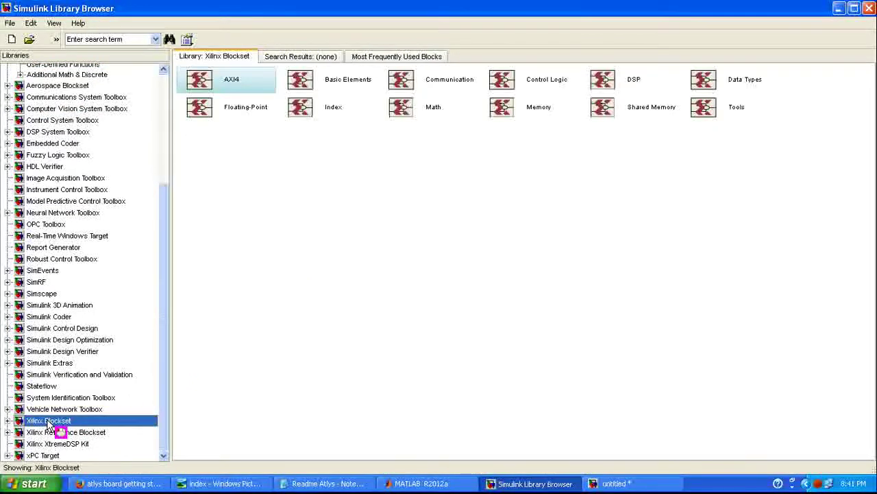
left_click(7, 421)
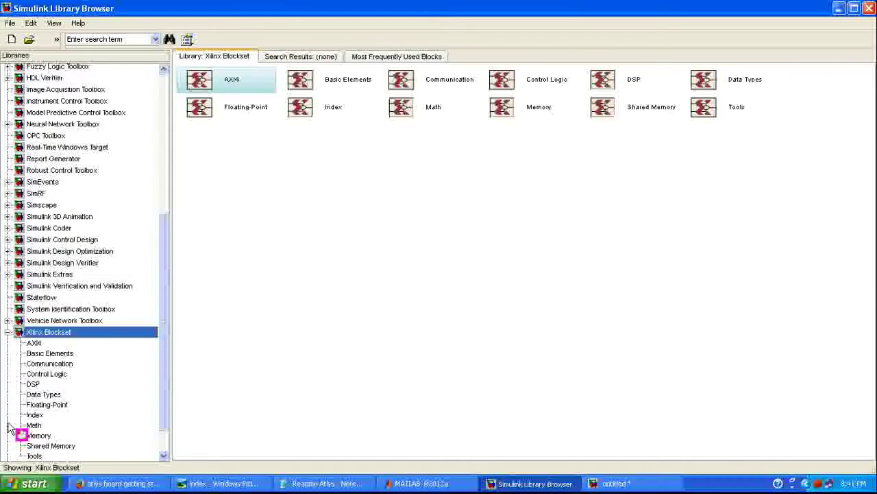
left_click(46, 354)
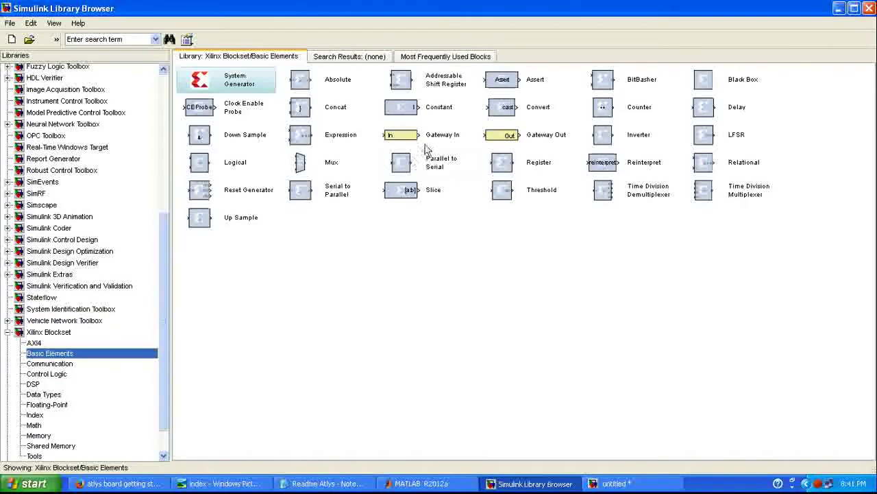
left_click_drag(424, 144, 426, 147)
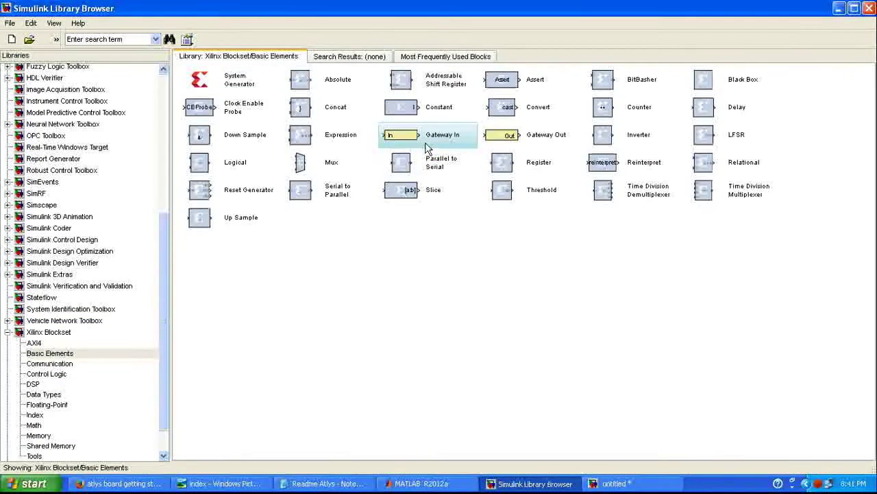
right_click(426, 147)
left_click(419, 141)
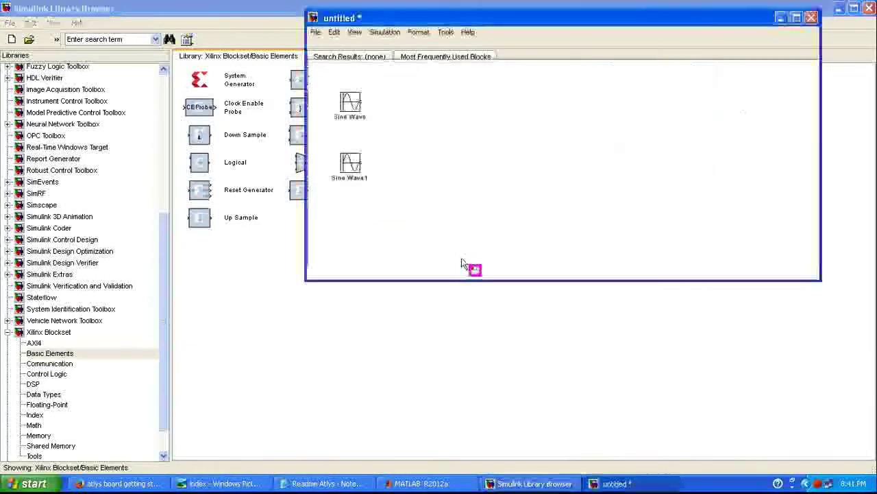
left_click_drag(558, 169, 421, 111)
Add a second Gateway In block and place it to the right of the lower Sine Wave
left_click(451, 316)
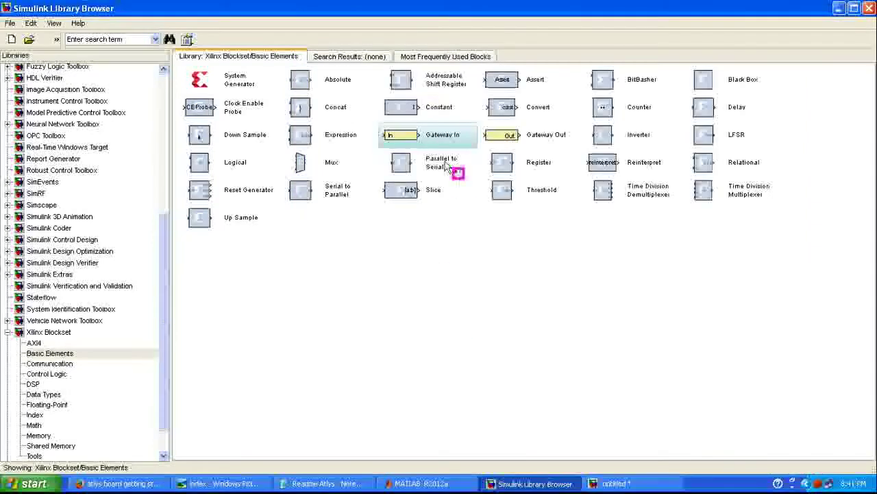
right_click(439, 147)
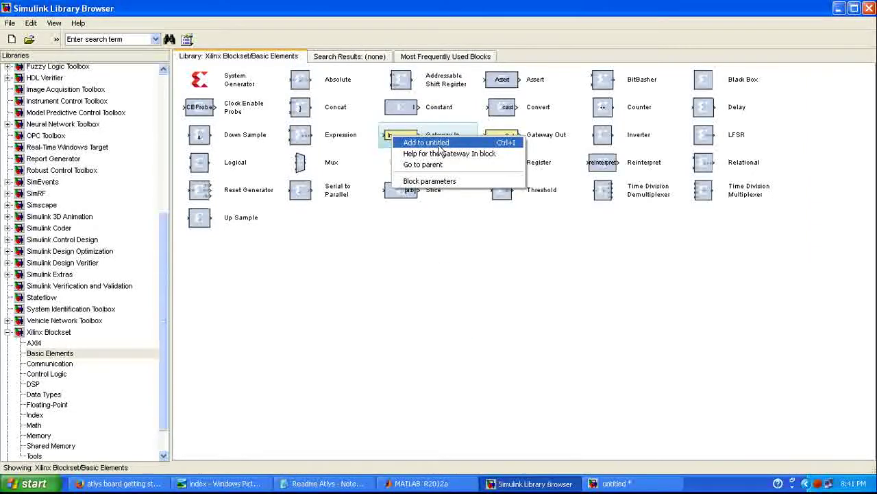
left_click(438, 144)
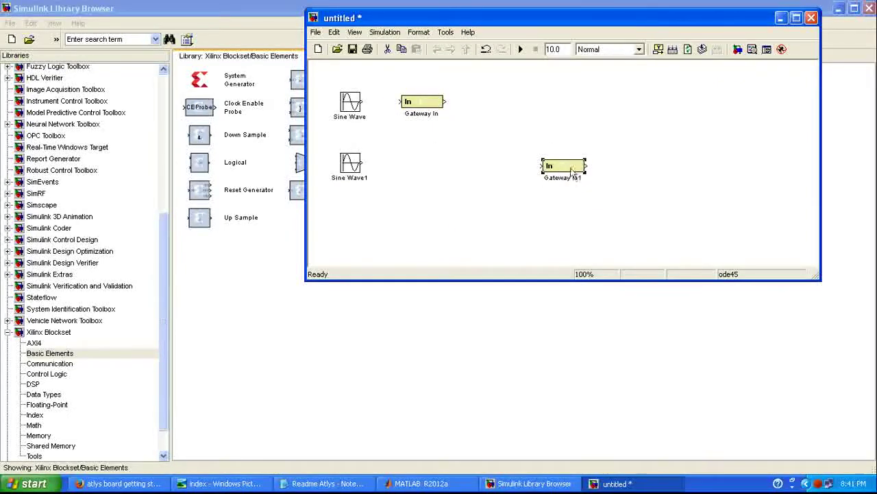
left_click_drag(555, 170, 432, 172)
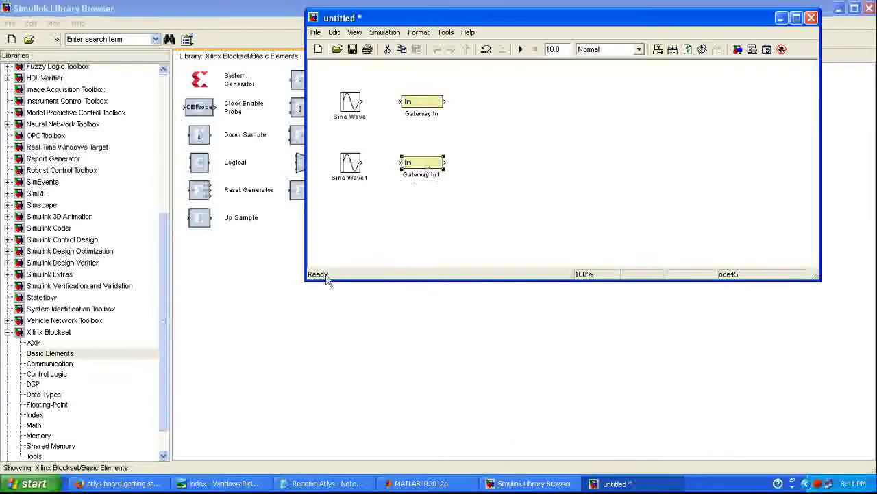
Add an AddSub block from the Xilinx Blockset Math library and place it to the right of the two Gateway In blocks
left_click(267, 316)
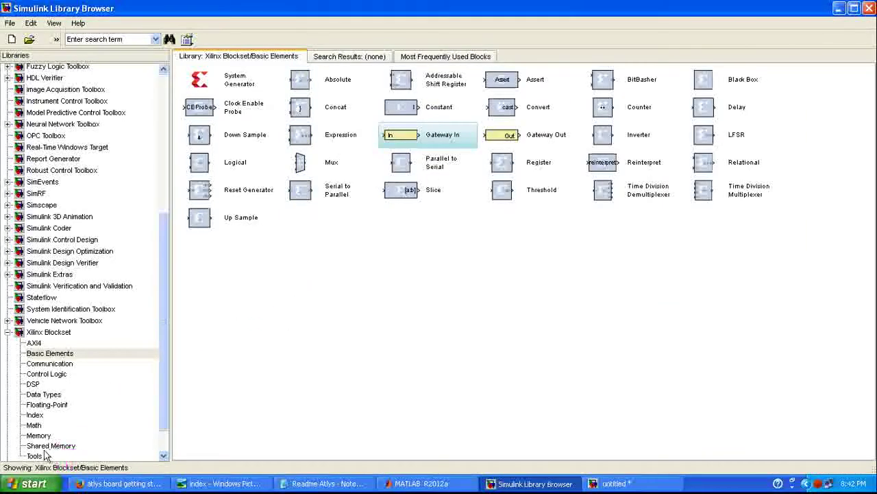
left_click(45, 426)
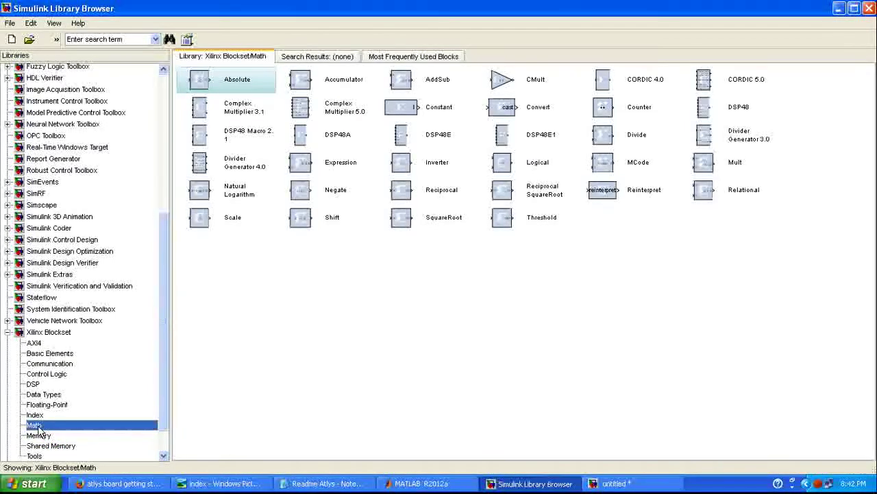
left_click_drag(416, 83, 465, 91)
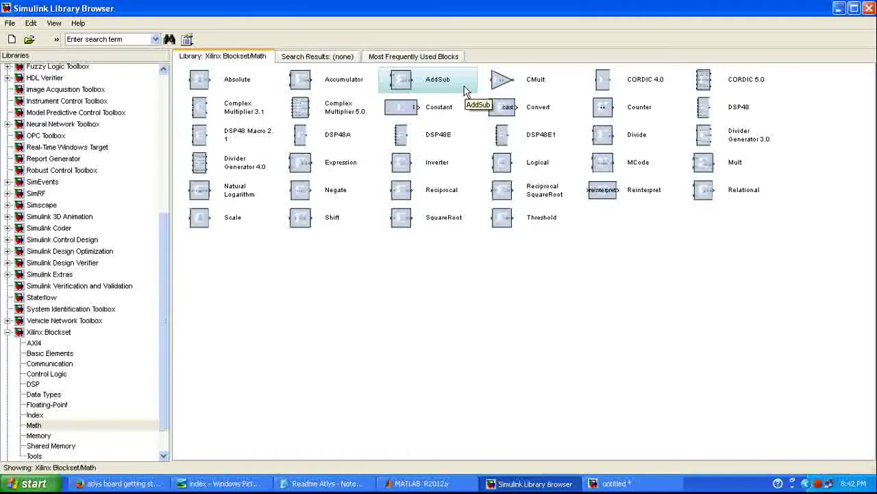
right_click(464, 92)
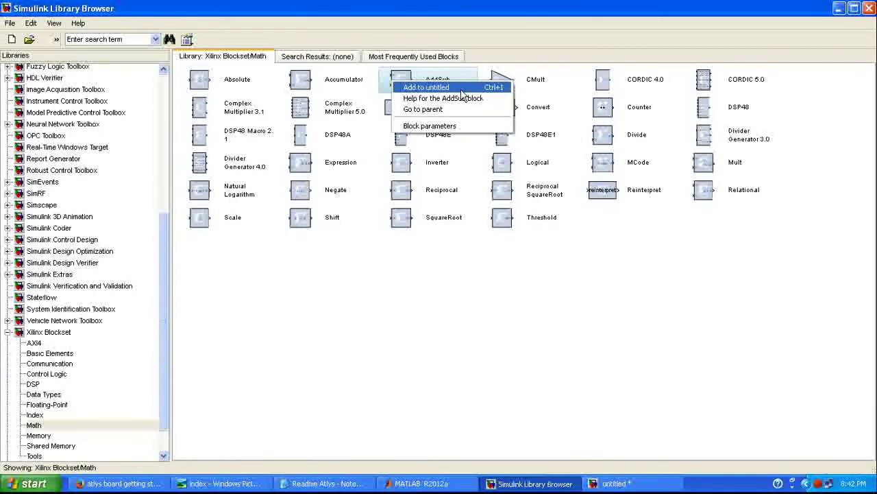
left_click(463, 89)
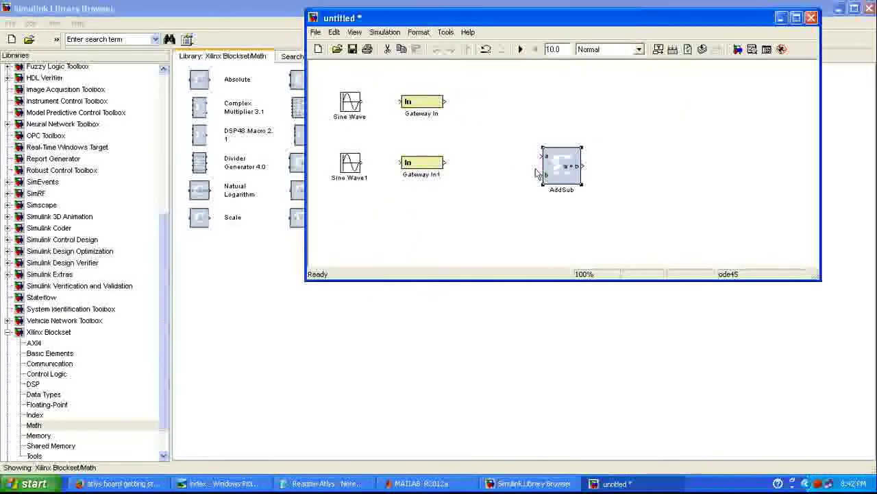
left_click_drag(558, 168, 490, 138)
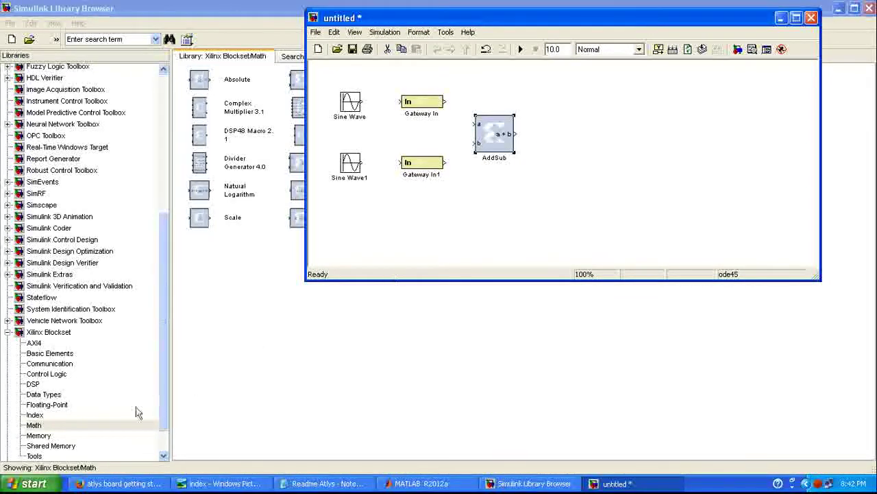
Add a Gateway Out block from the Xilinx Blockset Basic Elements and place it to the right of the AddSub block
left_click(58, 356)
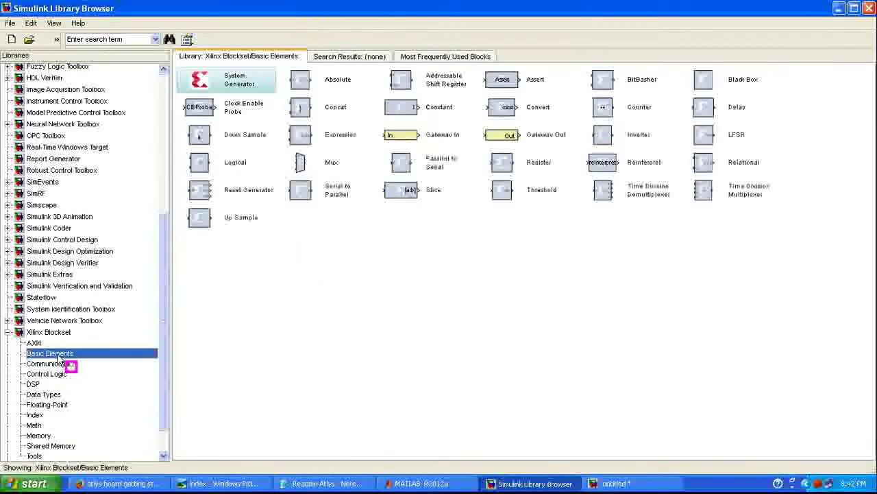
left_click(509, 137)
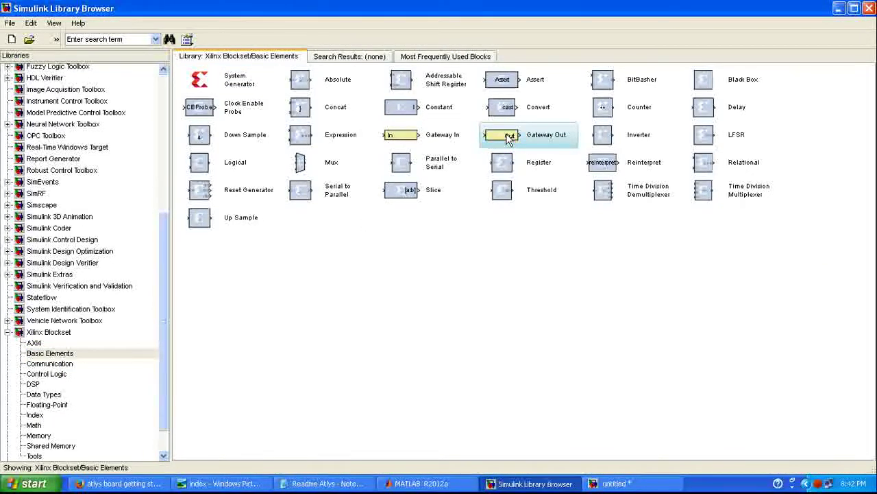
right_click(509, 137)
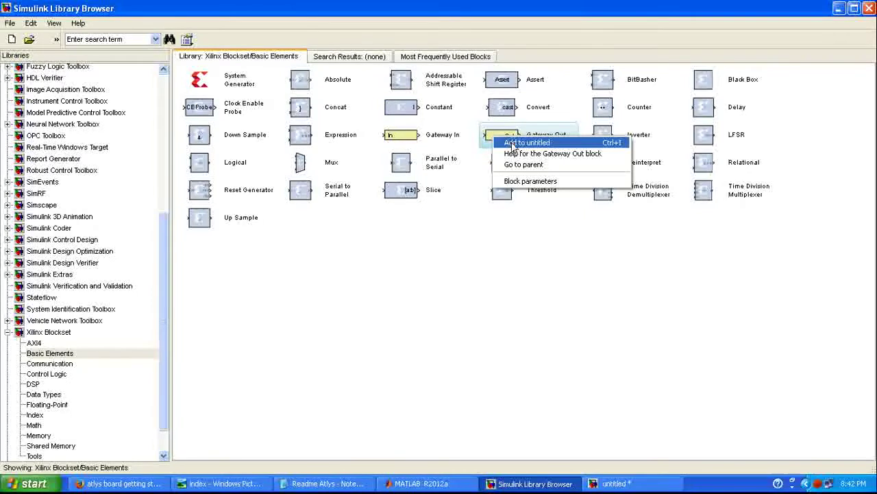
left_click(513, 142)
left_click_drag(549, 175, 556, 142)
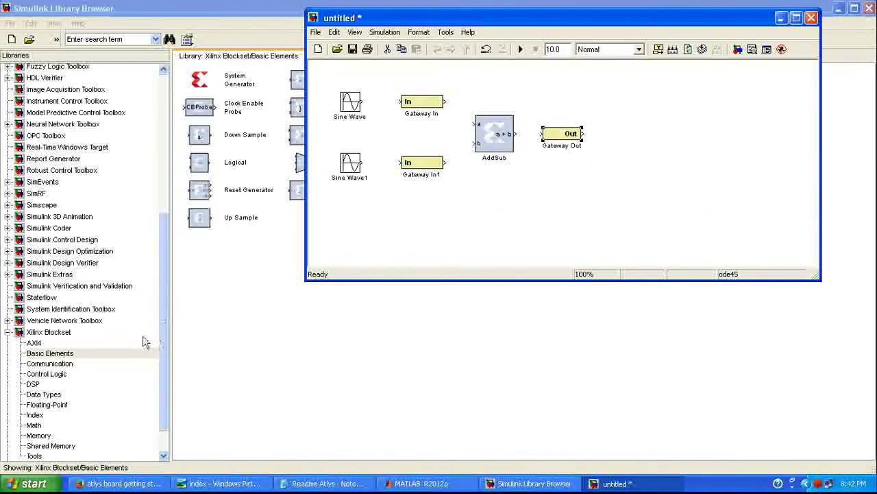
Add a Scope from the Simulink Sinks library and place it to the right of the Gateway Out block
left_click_drag(161, 220, 69, 68)
left_click(47, 69)
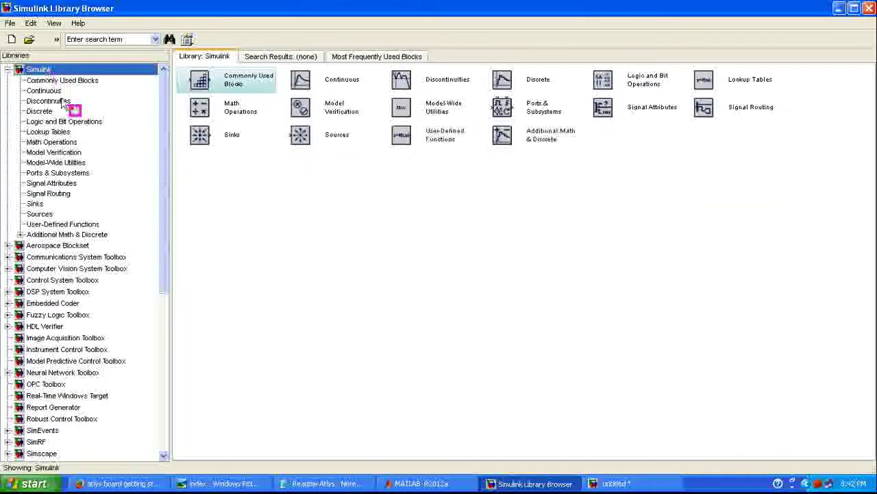
left_click(35, 204)
left_click_drag(516, 88, 509, 88)
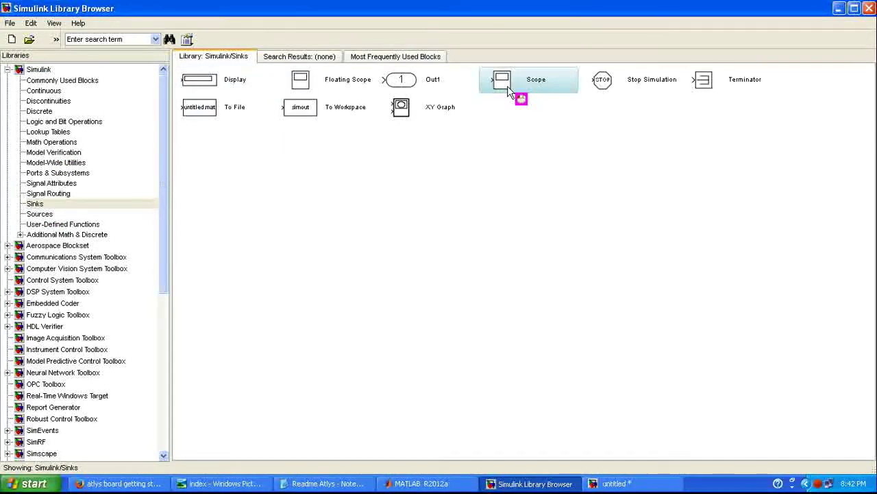
right_click(556, 96)
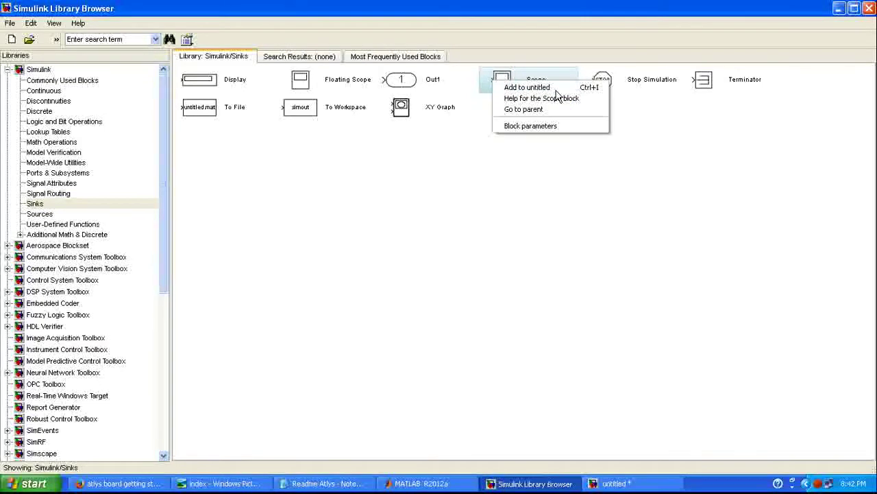
left_click(557, 86)
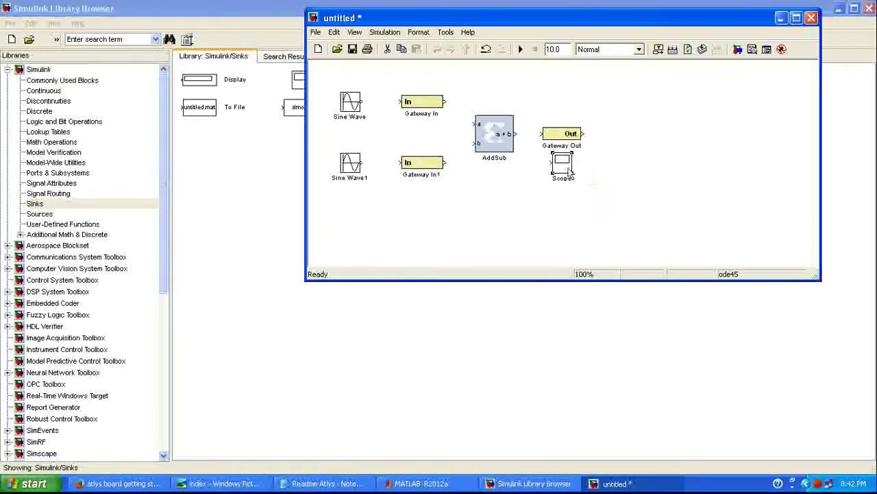
left_click_drag(563, 164, 628, 134)
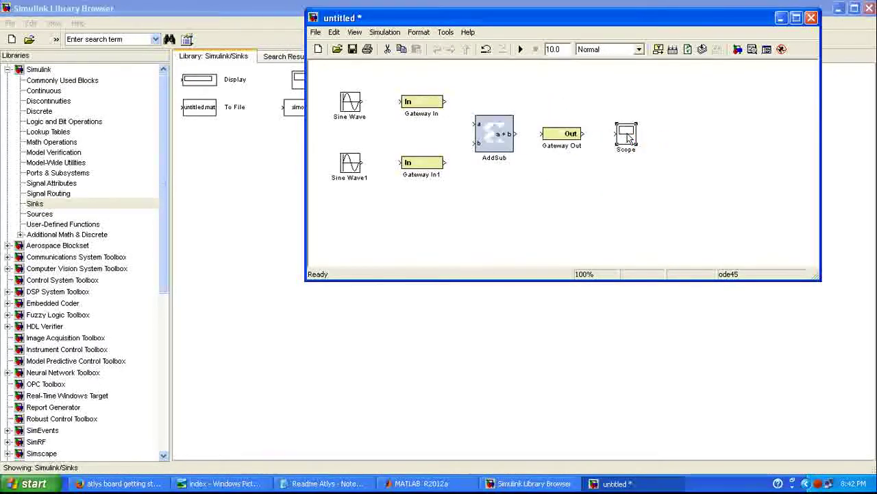
Connect the upper Sine Wave to Gateway In and the lower Sine Wave to Gateway In1
left_click(356, 106)
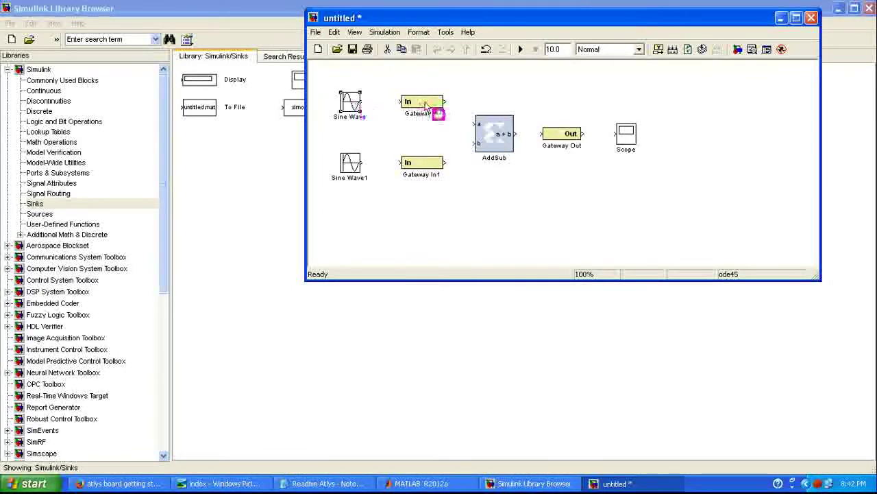
left_click(350, 161)
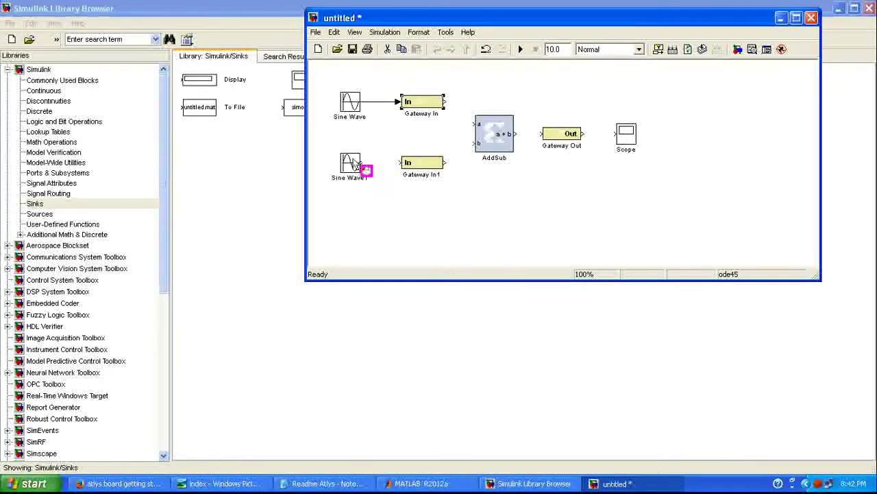
left_click(423, 164, "ctrl")
Connect the two Gateway In blocks to AddSub inputs a and b, and wire its output through Gateway Out to the Scope
left_click(441, 106)
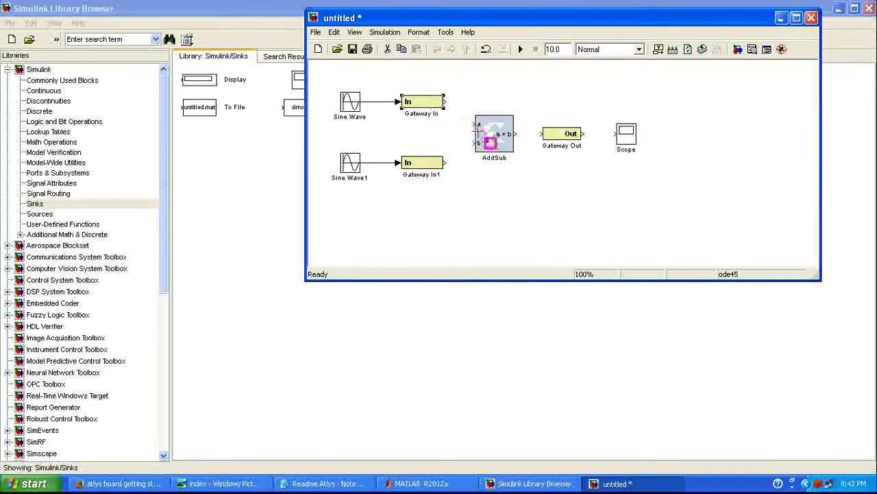
left_click(489, 137, "ctrl")
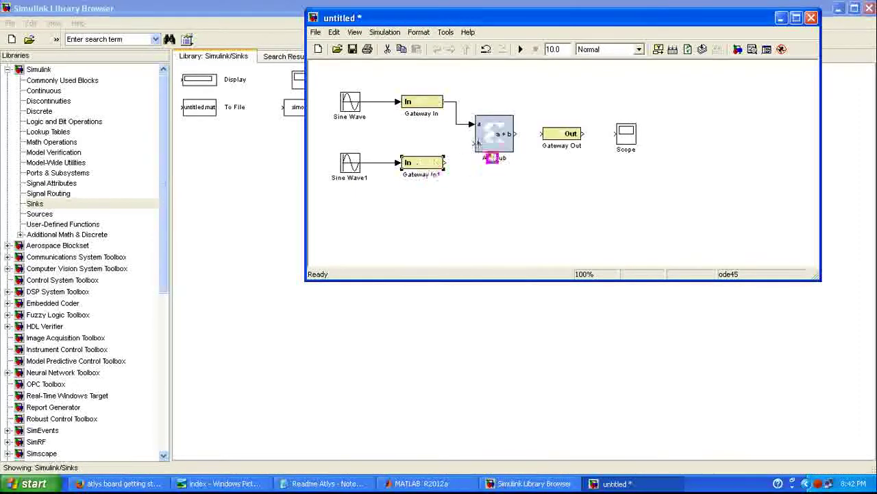
left_click(490, 147, "ctrl")
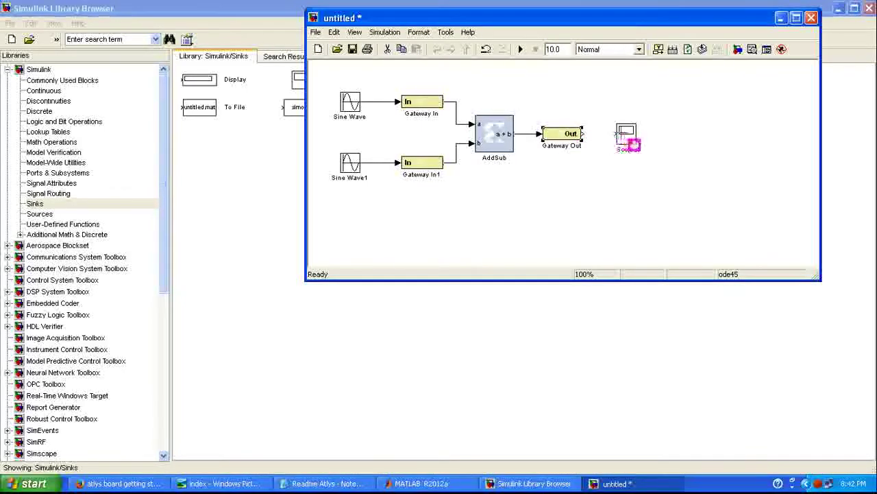
Start saving the model under a new name on New Volume (E:) and delete the existing Xilinx_Sysgen_Atlys.mdl there
left_click(316, 33)
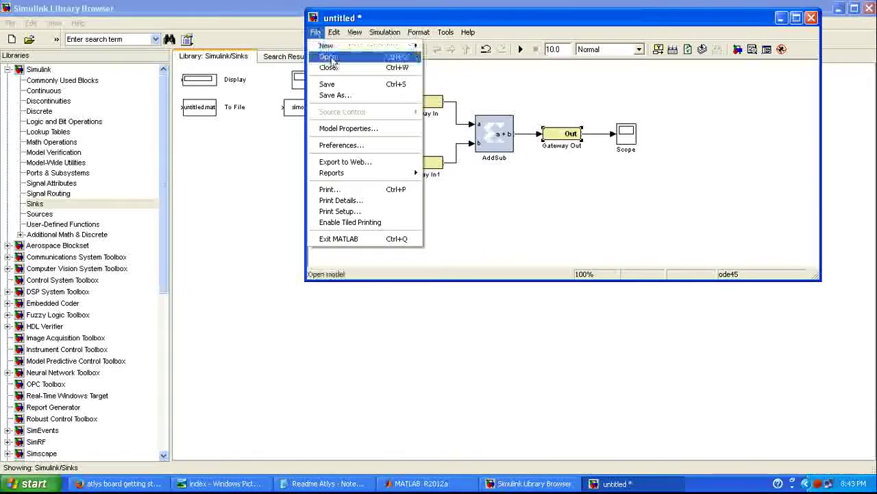
left_click(345, 96)
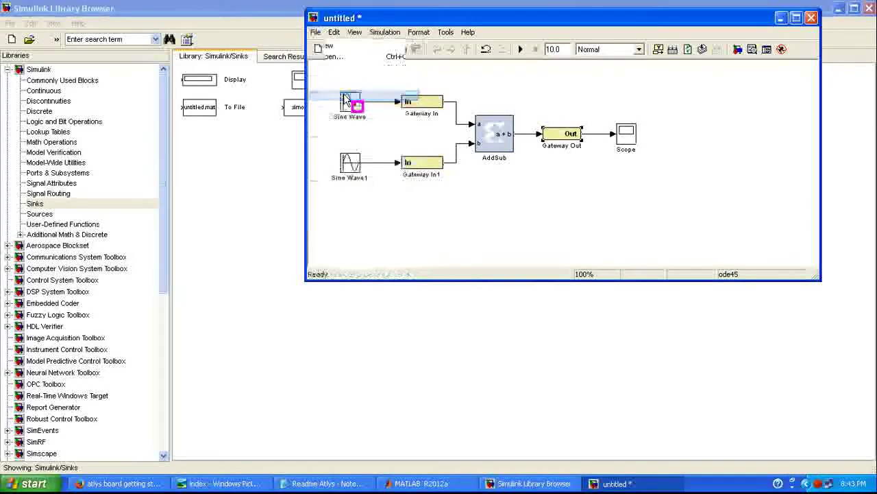
left_click(441, 392)
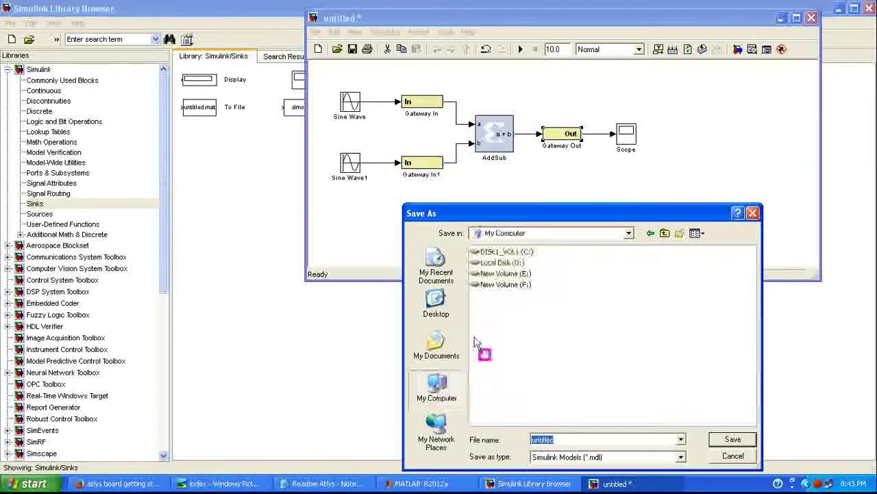
double_click(510, 273)
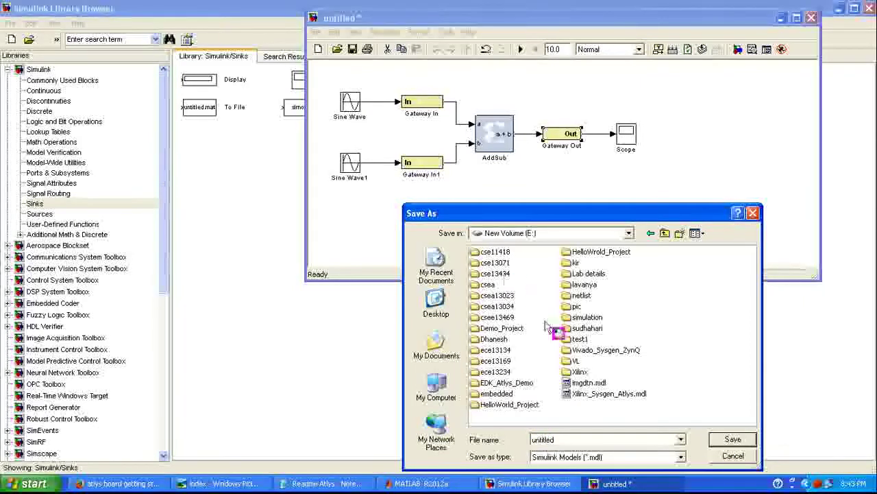
left_click(607, 394)
key("Delete")
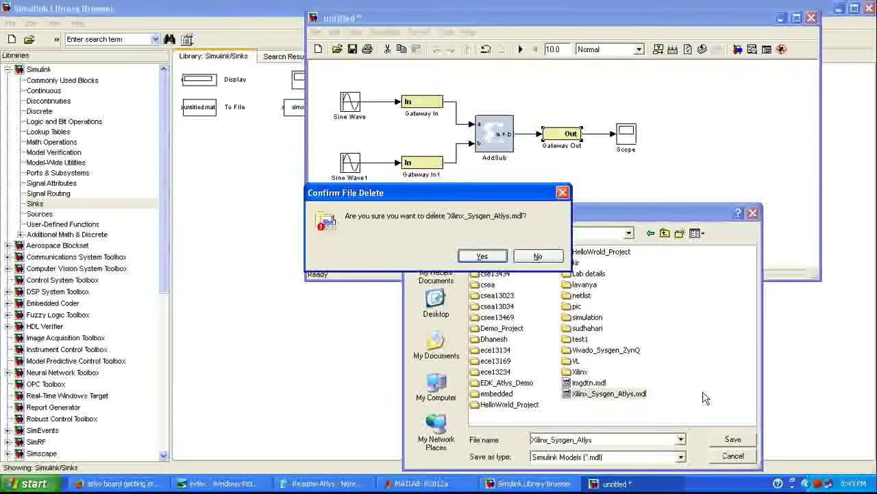
key("Return")
Create a new folder named Xilinx_SysGen_Atlys on the E: drive
double_click(612, 442)
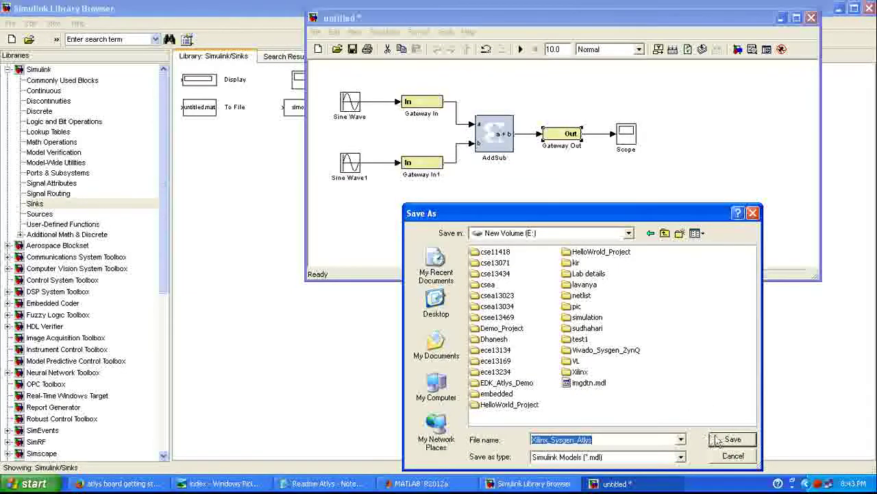
right_click(636, 397)
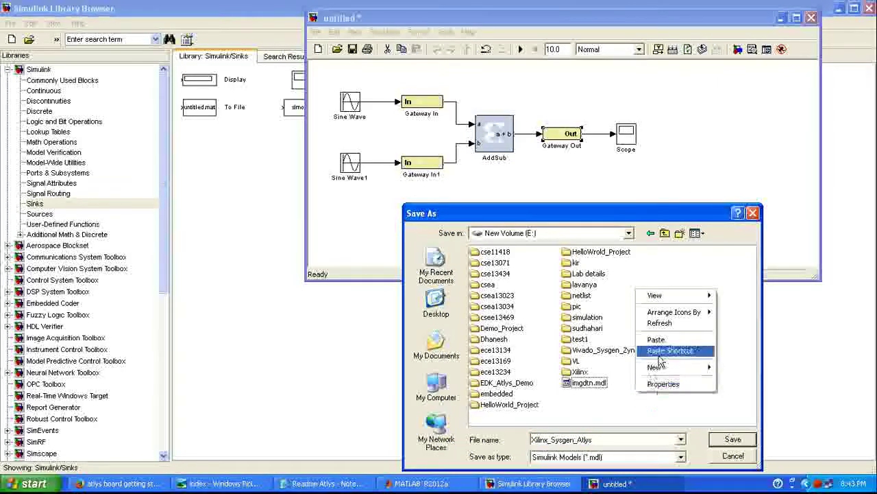
mouse_move(641, 369)
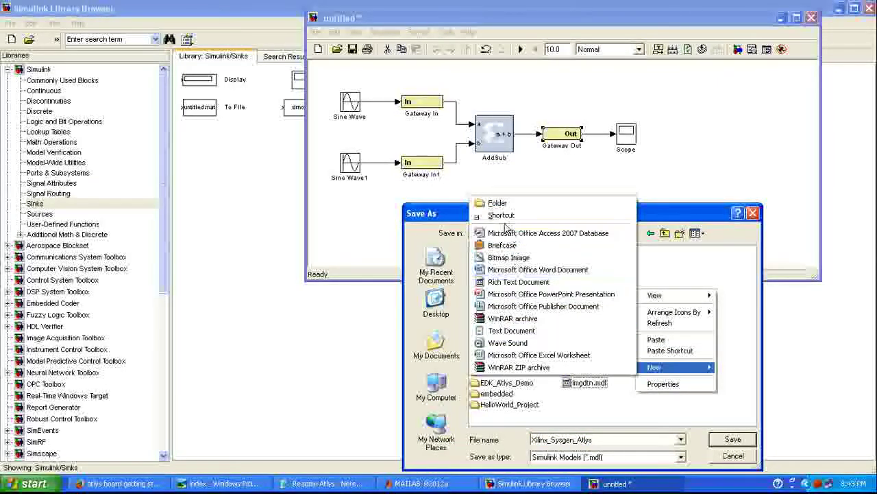
left_click(555, 202)
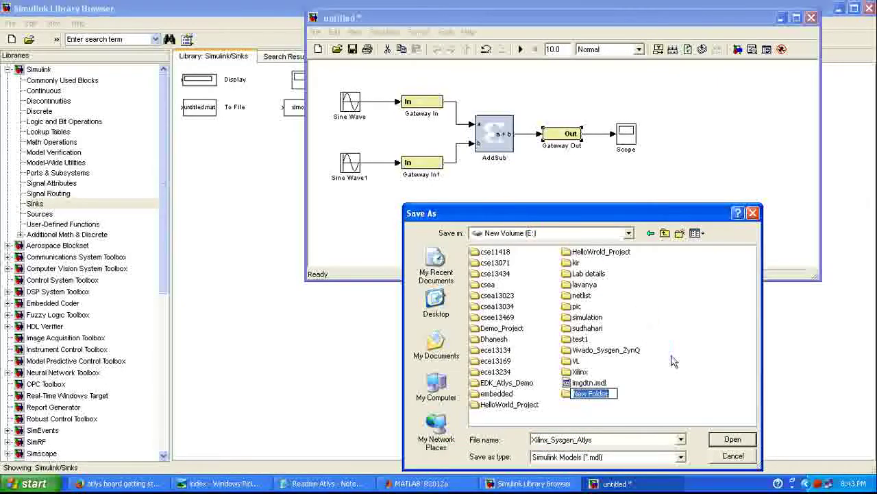
type("Xil")
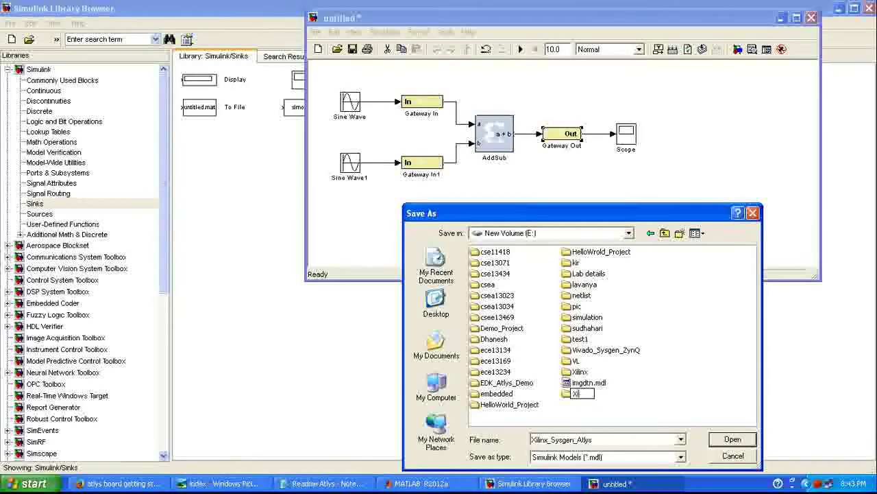
type("inx")
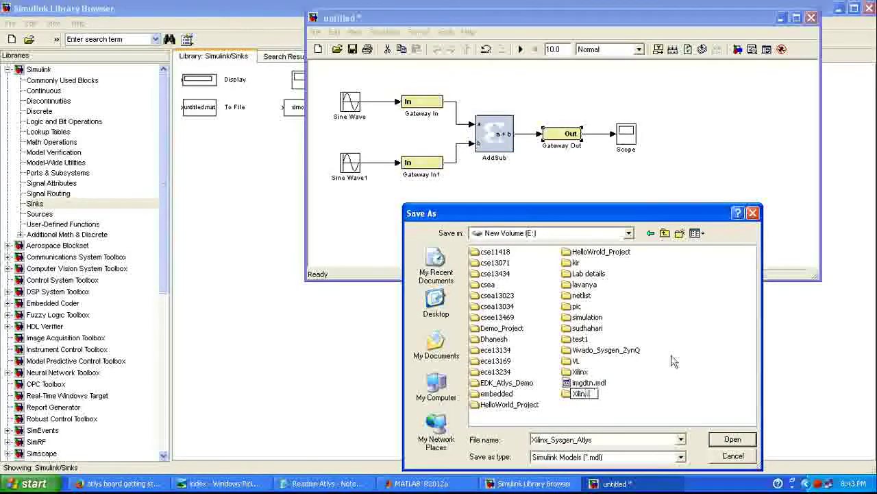
type("_System")
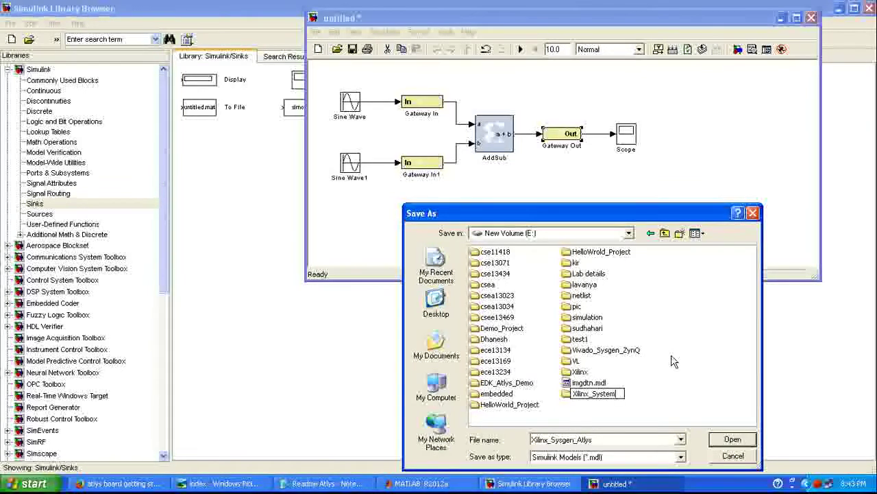
type("_")
key("BackSpace")
key("BackSpace")
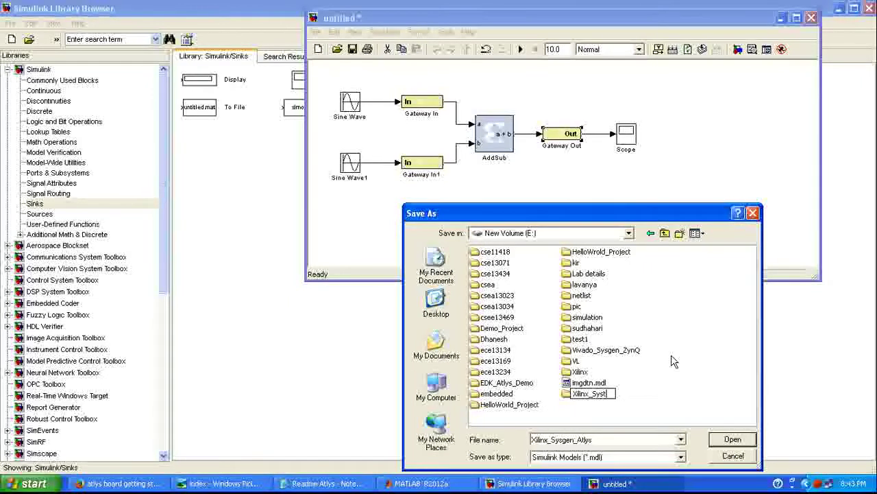
key("BackSpace")
type("Gen")
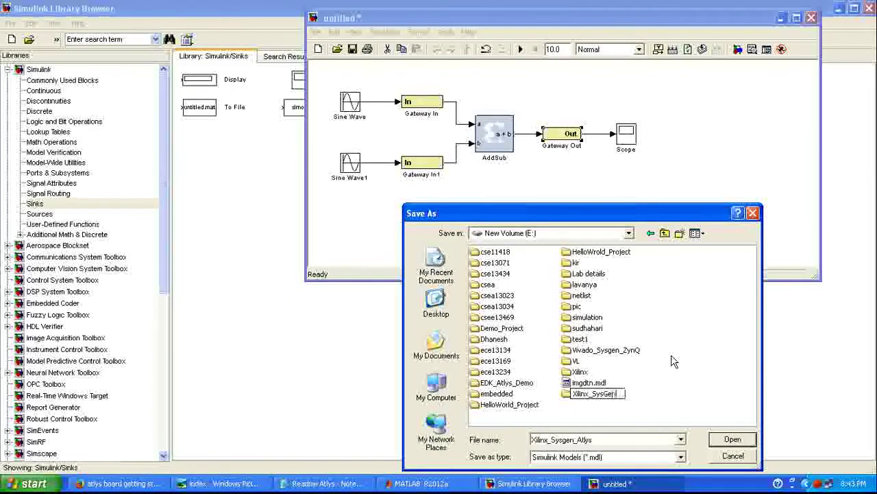
type("_A")
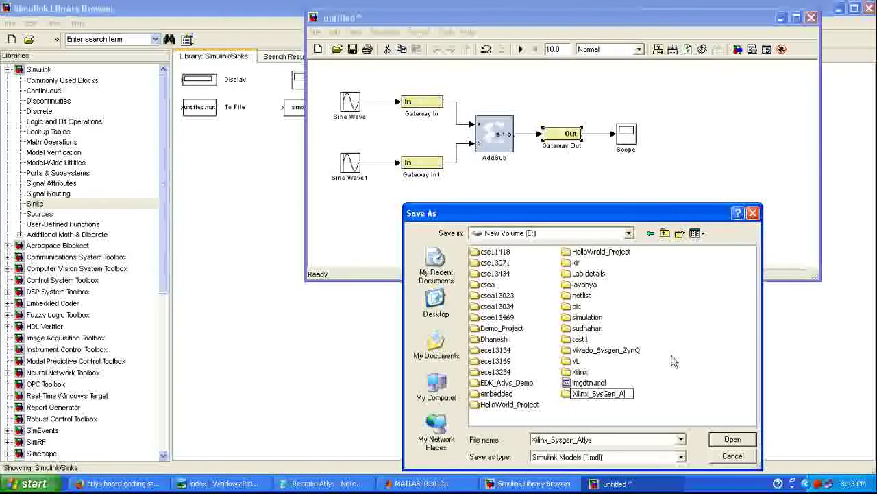
type("tl")
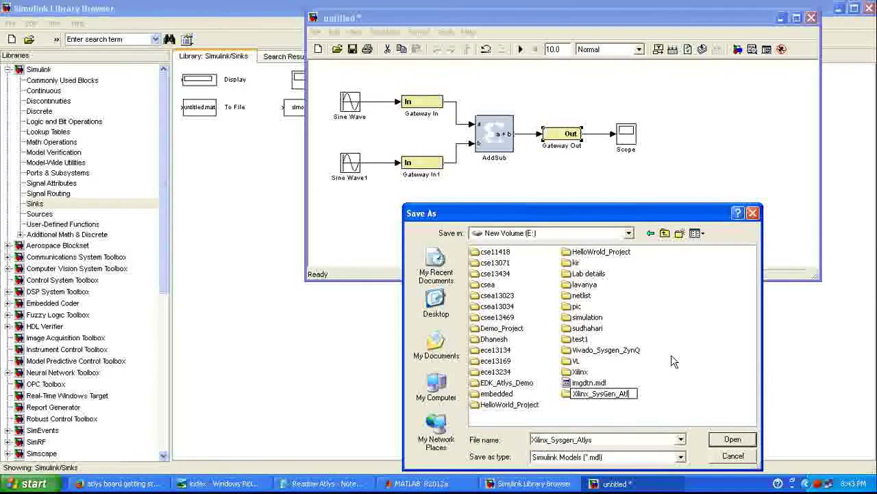
type("ys")
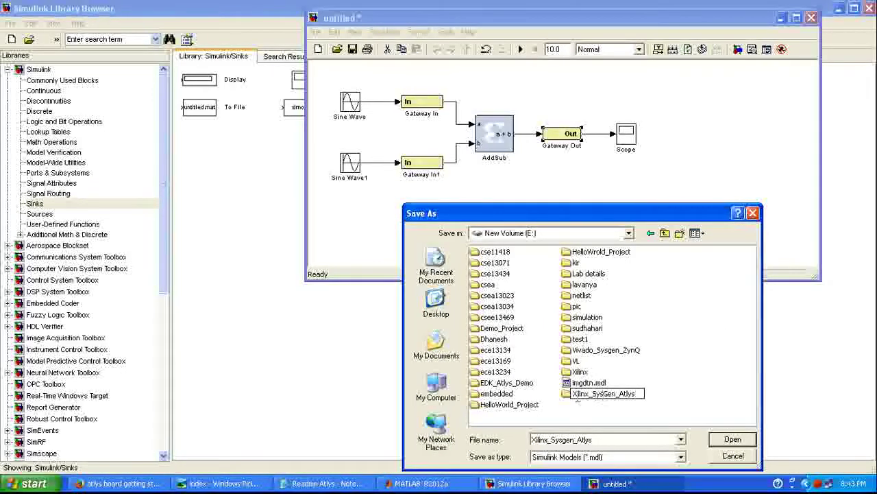
Save the model as Xilinx_Sysgen_Atlys in the new Xilinx_SysGen_Atlys folder
double_click(573, 396)
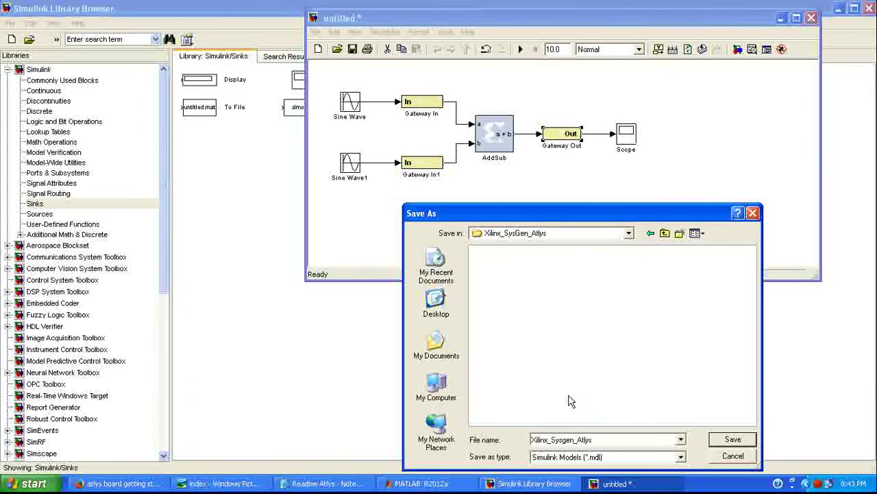
double_click(583, 440)
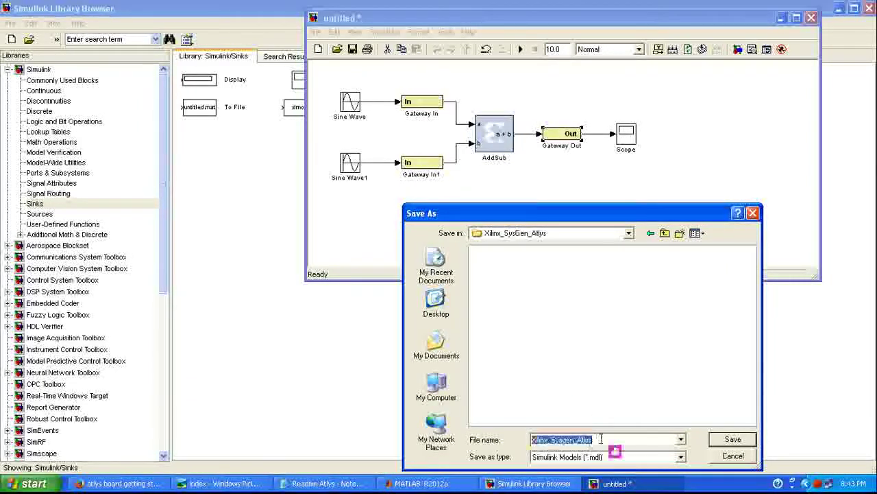
left_click(731, 442)
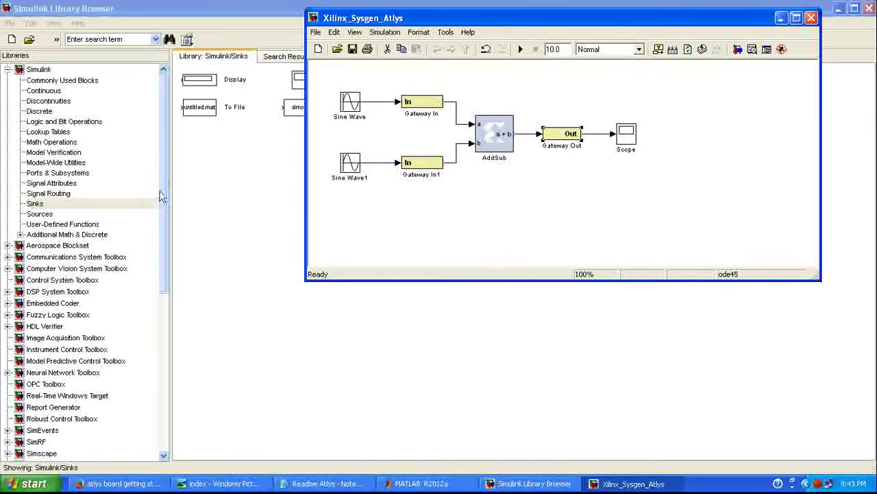
Add a System Generator block from the Xilinx Blockset Basic Elements library, place it above Gateway Out, and save the model
left_click_drag(163, 240, 151, 374)
left_click(41, 302)
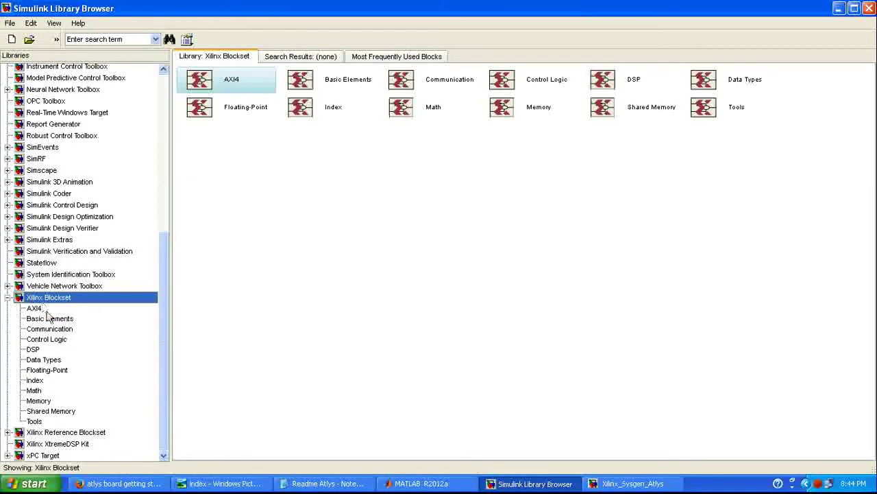
left_click(48, 318)
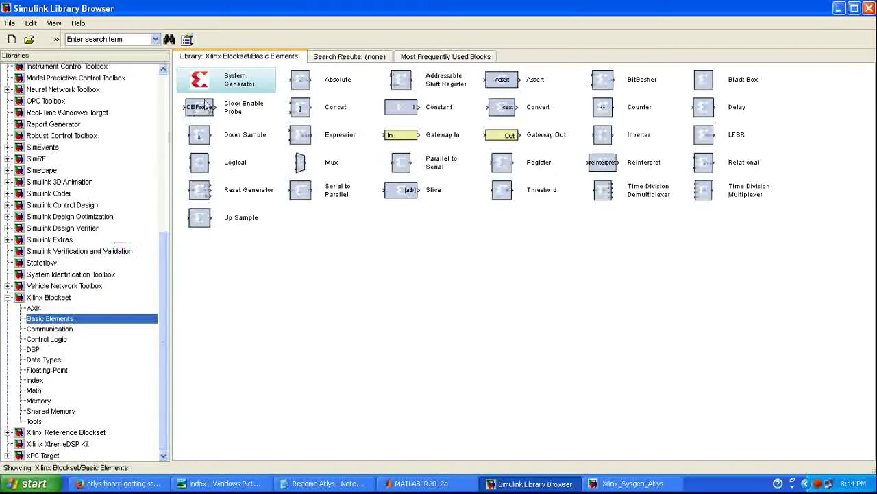
left_click(250, 88)
right_click(250, 87)
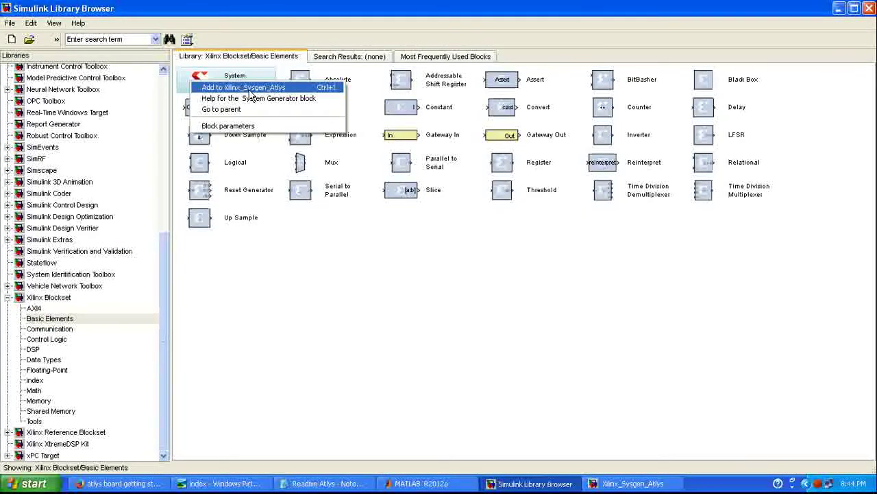
left_click(252, 88)
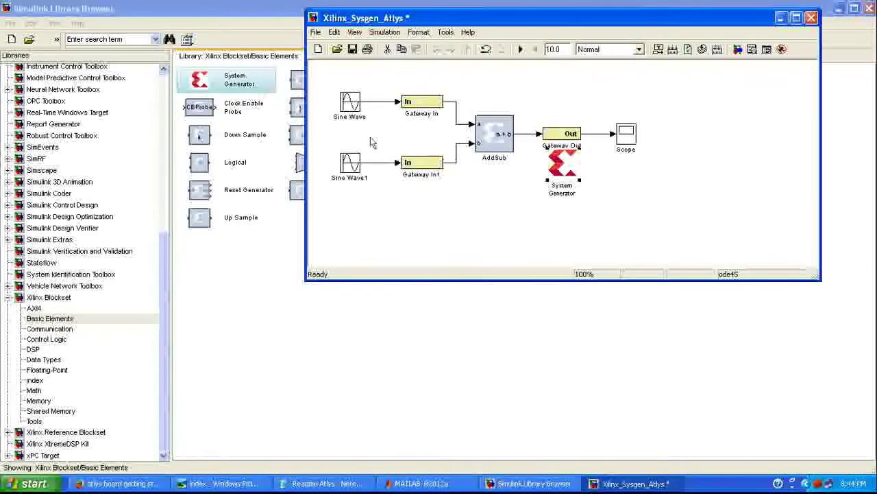
left_click_drag(569, 171, 600, 96)
left_click(351, 52)
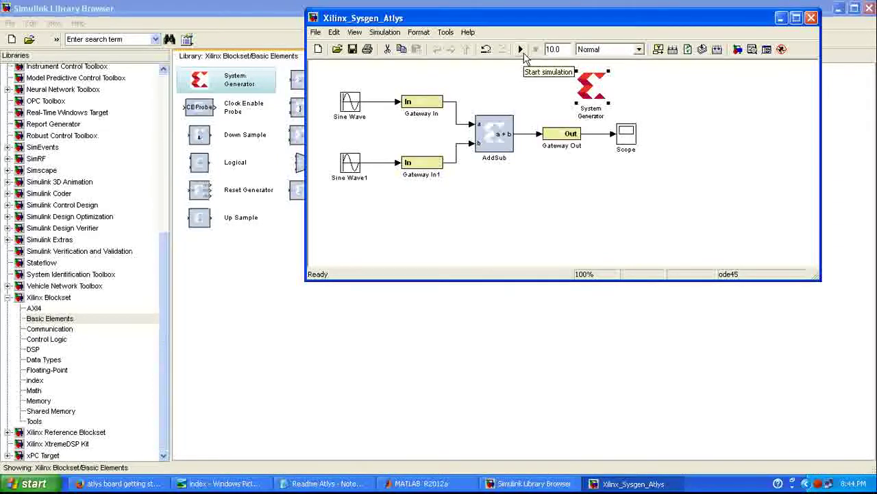
Run the simulation for 10.0 and view the summed waveform in the Scope, closing the plot when finished
left_click(521, 50)
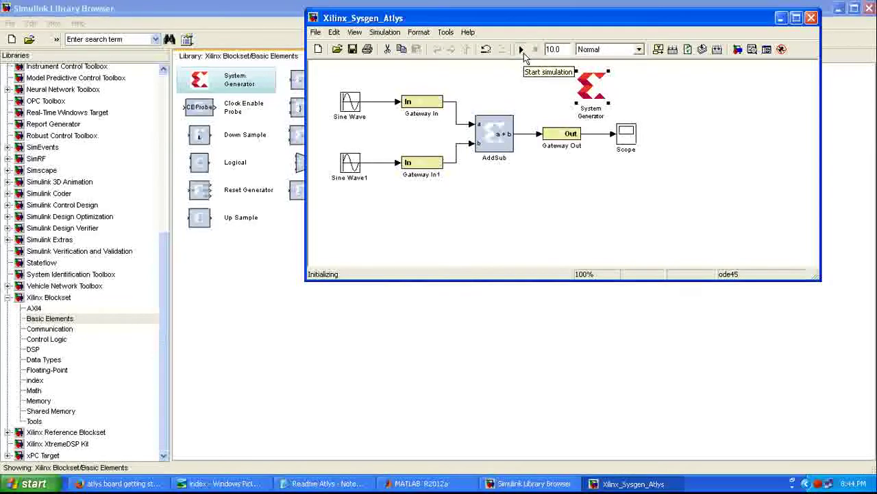
double_click(628, 141)
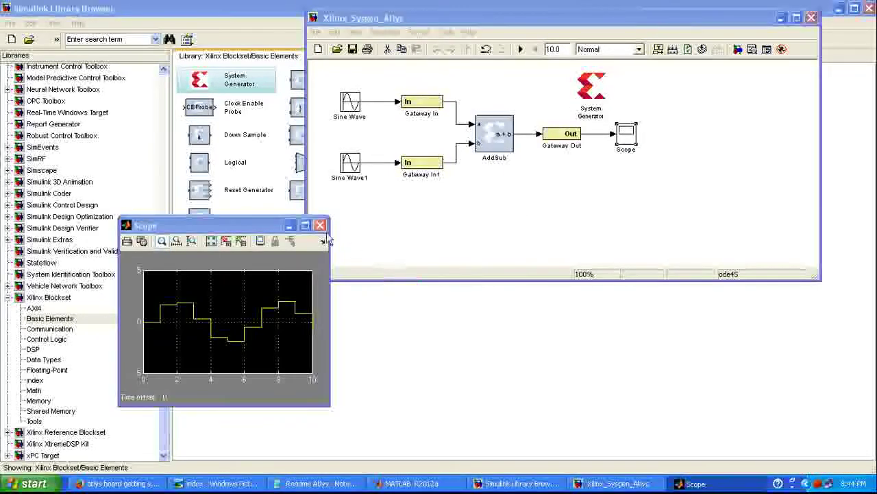
left_click(264, 227)
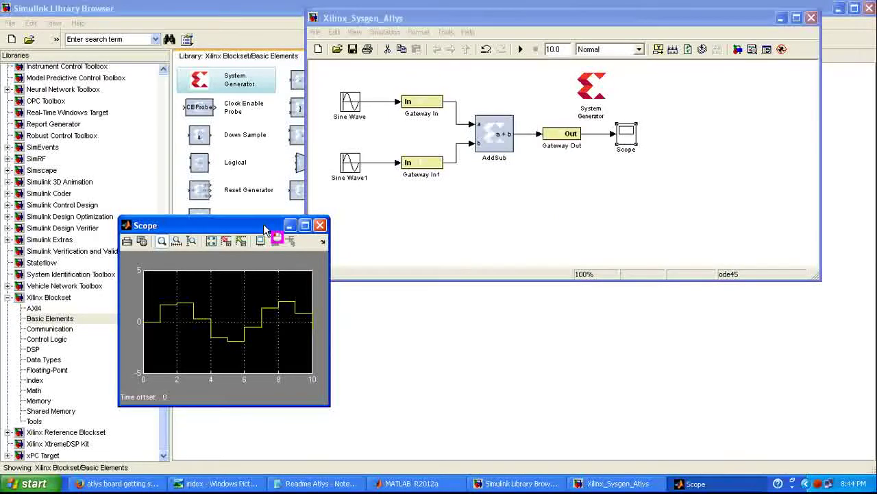
left_click(320, 225)
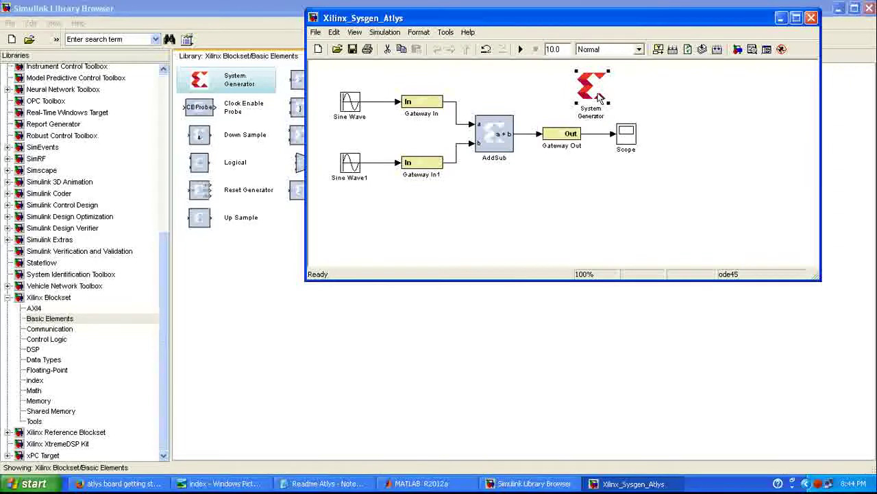
Open the System Generator block's settings and start a new compilation target for Hardware Co-Simulation
double_click(598, 98)
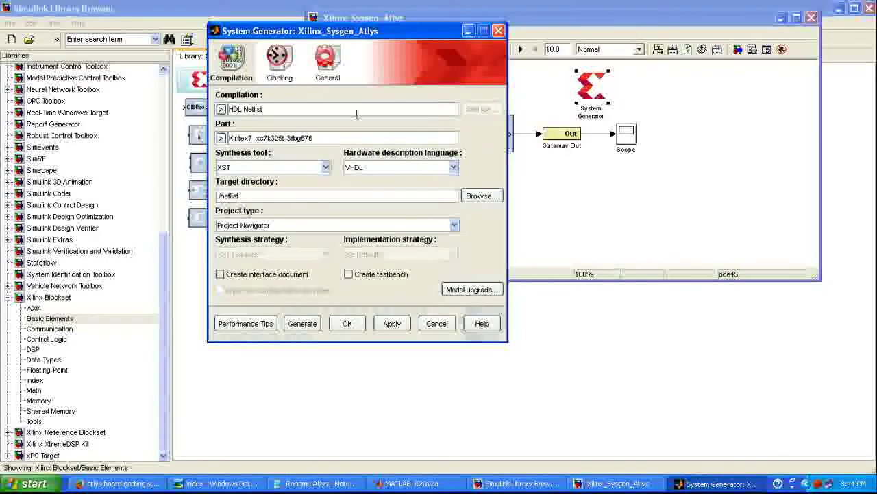
left_click(221, 111)
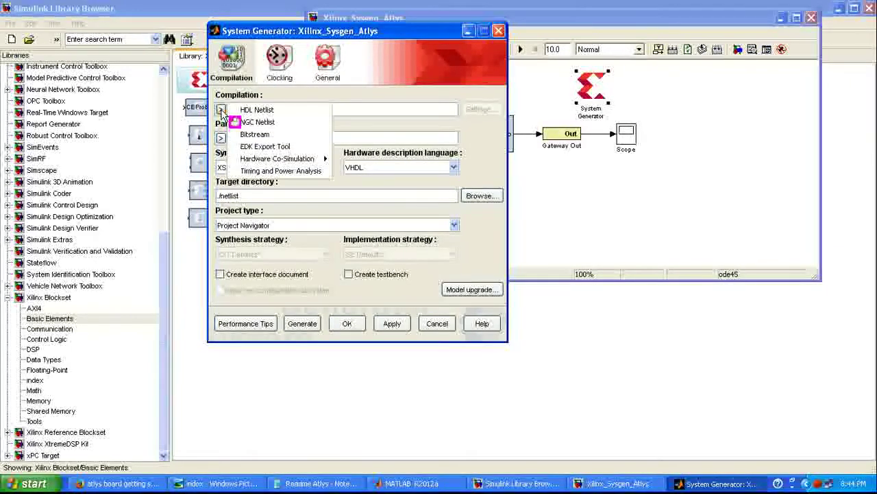
mouse_move(301, 159)
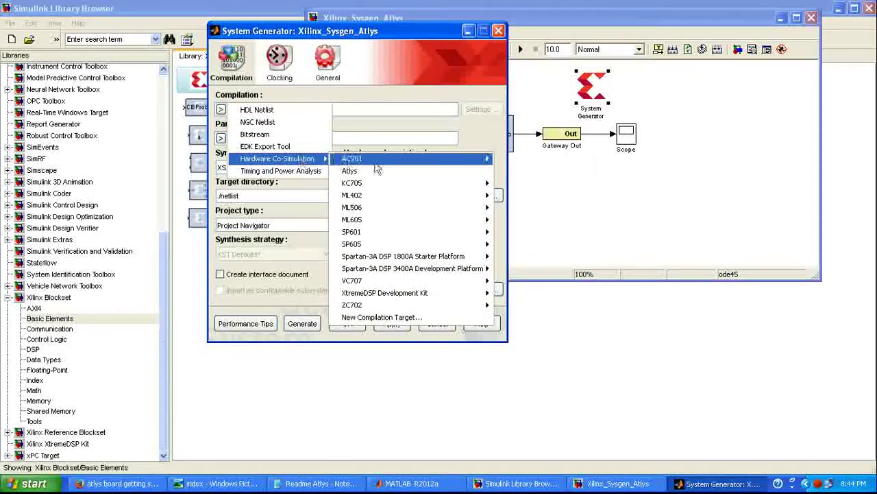
left_click(421, 320)
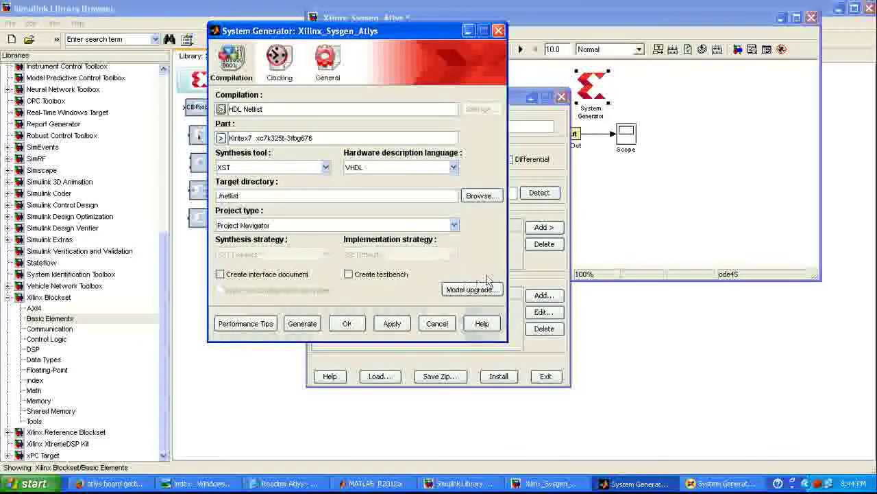
left_click(539, 275)
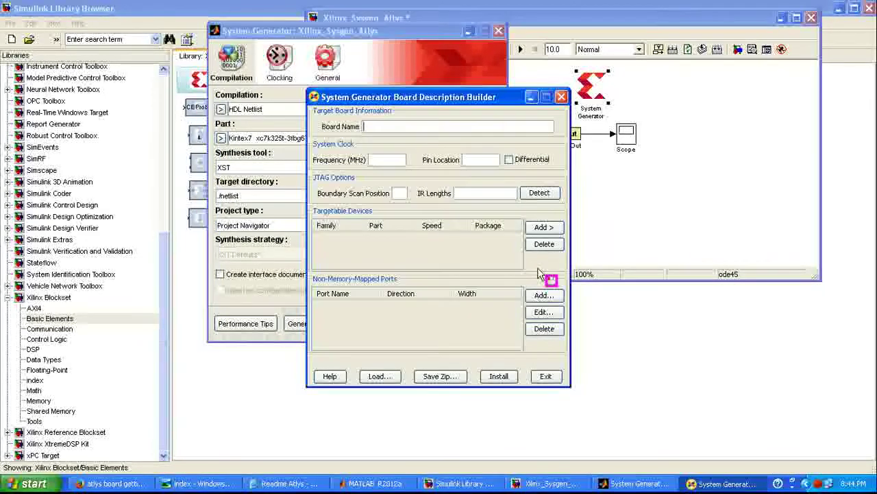
Load the board description atlys.xml from the atlys_board_plugin\atlys\JTAG folder on New Volume (F:)
left_click(379, 375)
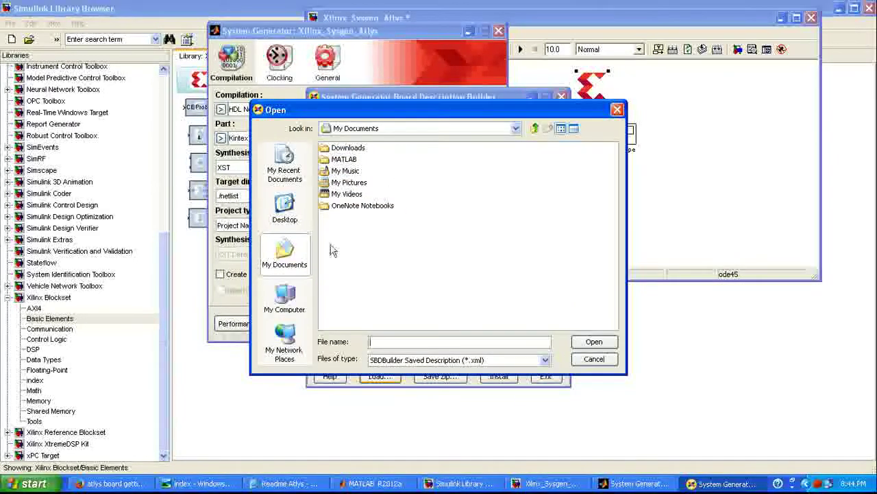
left_click(287, 301)
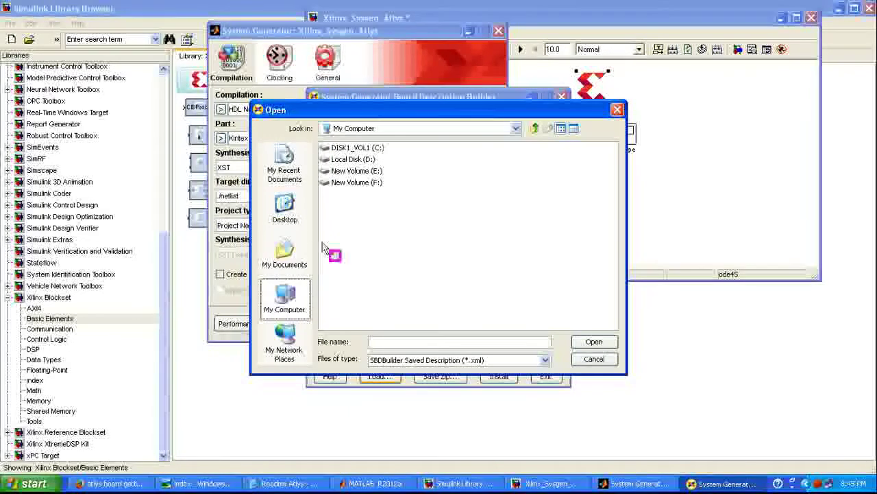
double_click(363, 182)
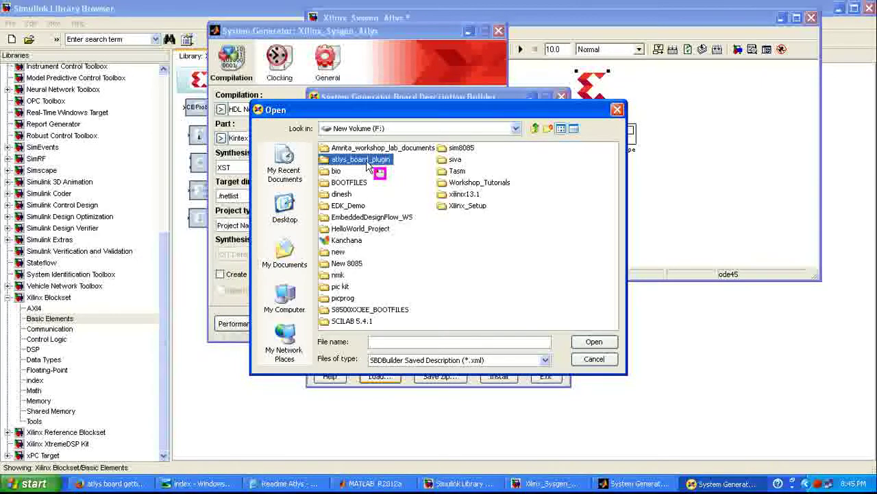
left_click(366, 162)
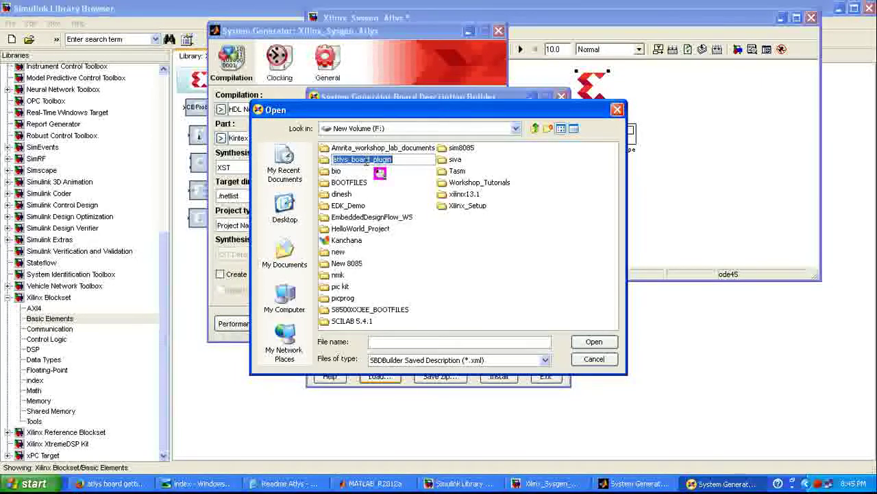
double_click(325, 159)
double_click(327, 152)
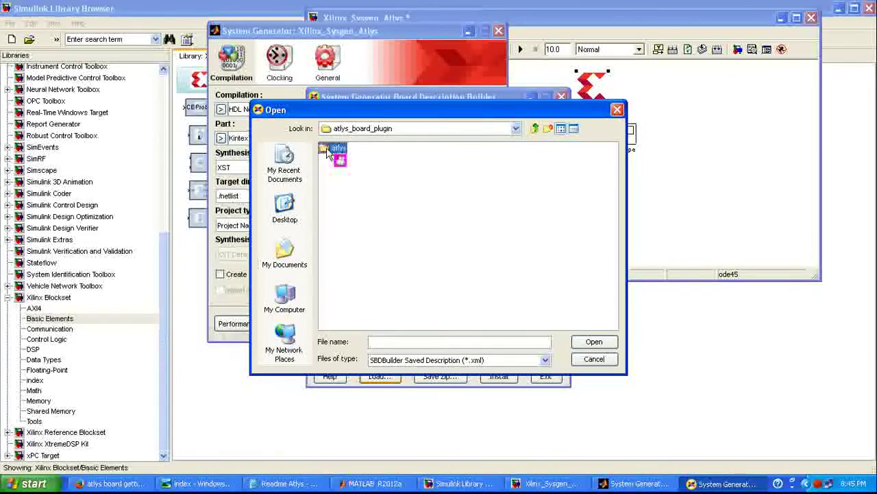
left_click(328, 162)
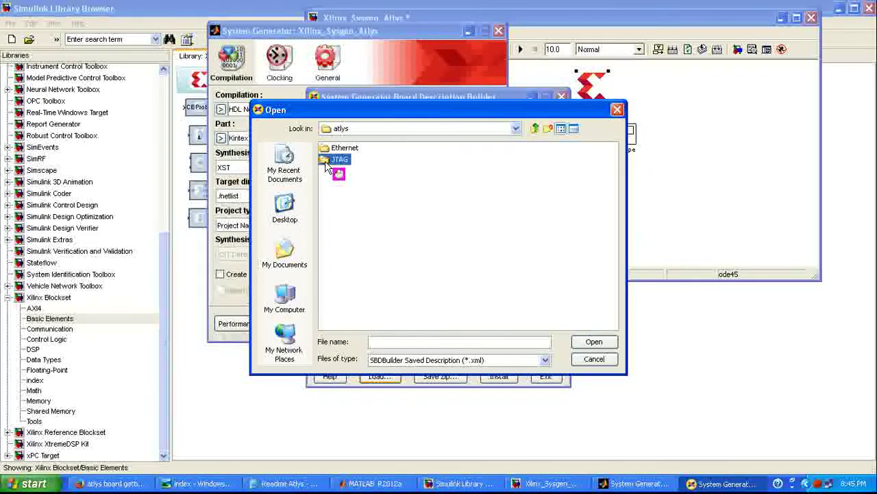
double_click(327, 161)
left_click(338, 148)
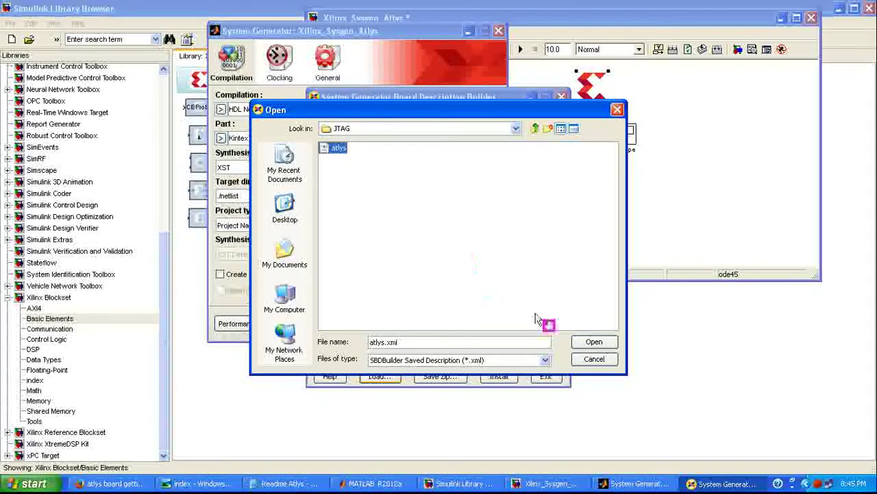
left_click(591, 342)
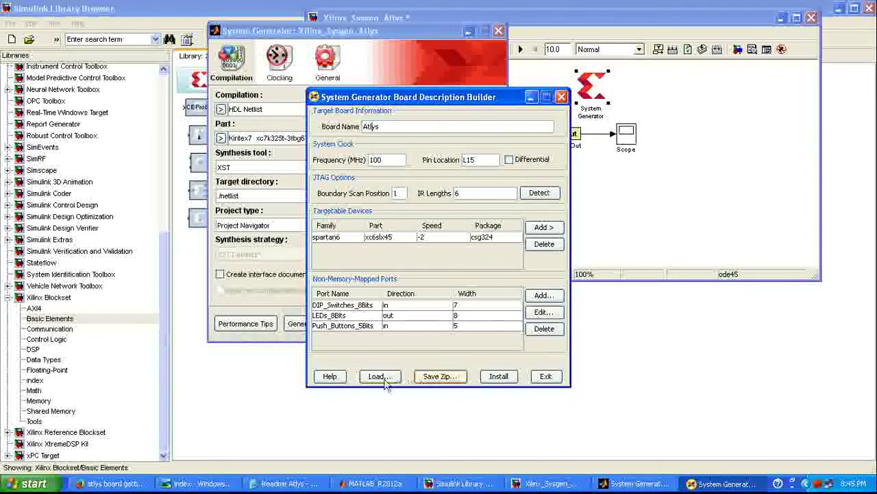
Install the loaded Atlys board description as a System Generator compilation target
left_click(501, 382)
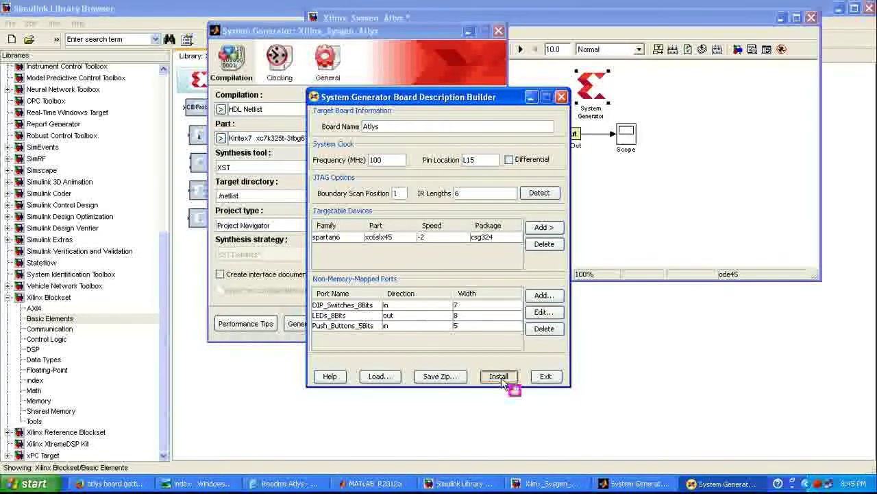
left_click(409, 259)
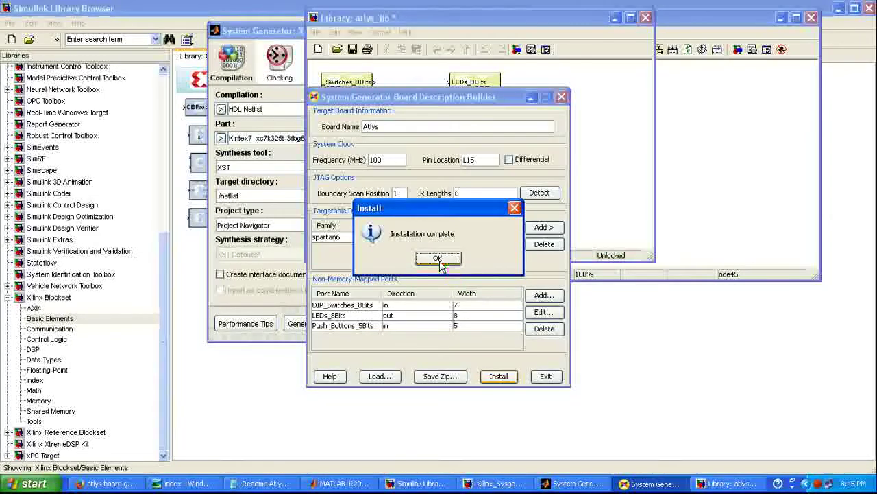
left_click(441, 259)
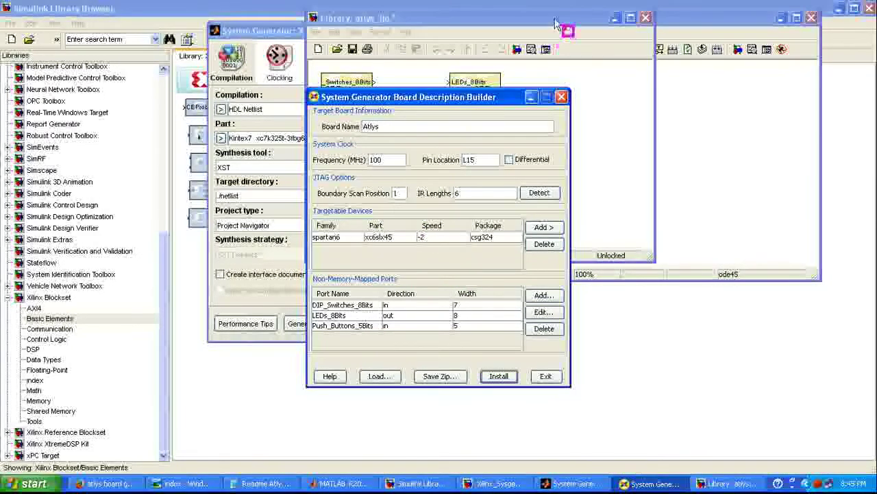
Close the atlys_lib library, saving it over the existing atlys_lib.mdl in the work folder, and exit the Board Description Builder
left_click(566, 27)
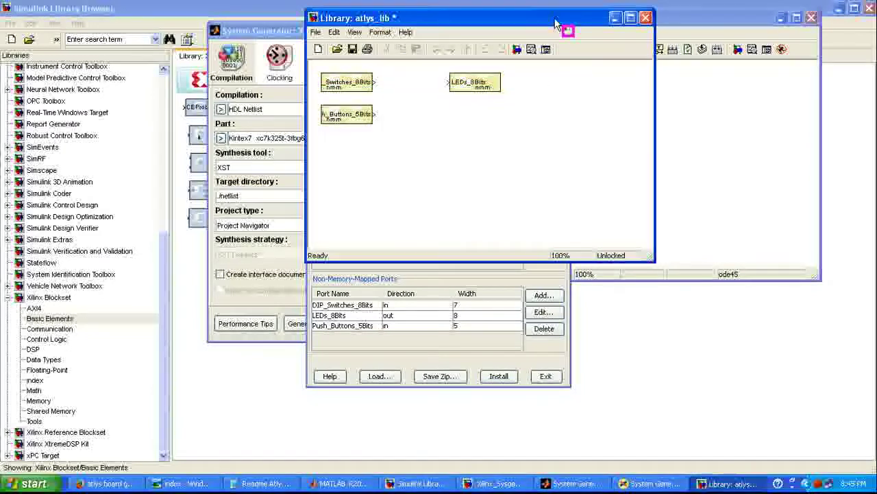
left_click(646, 18)
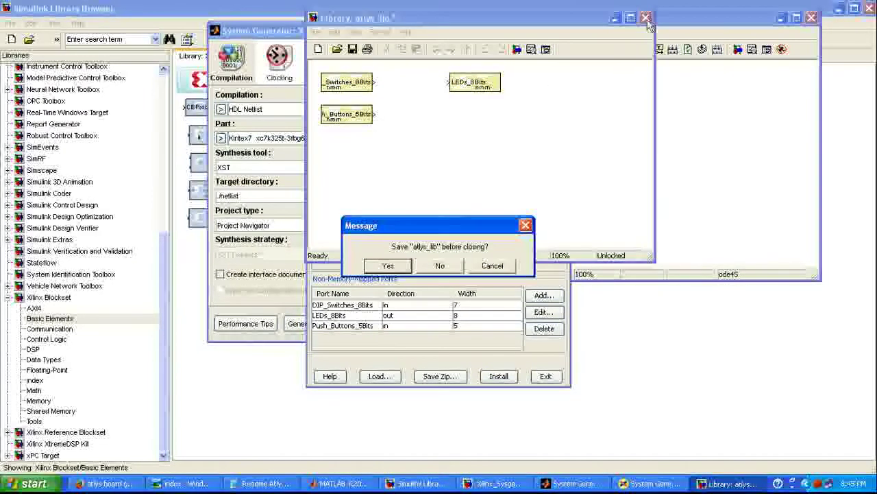
left_click(401, 268)
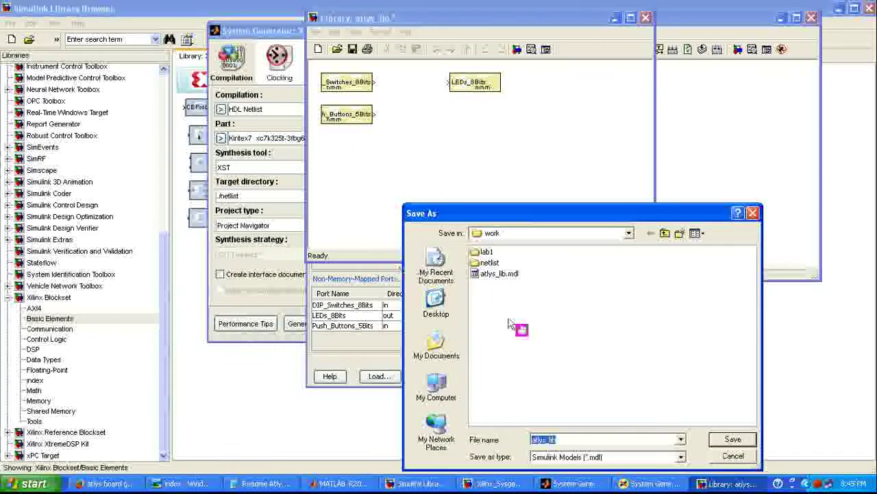
left_click(719, 441)
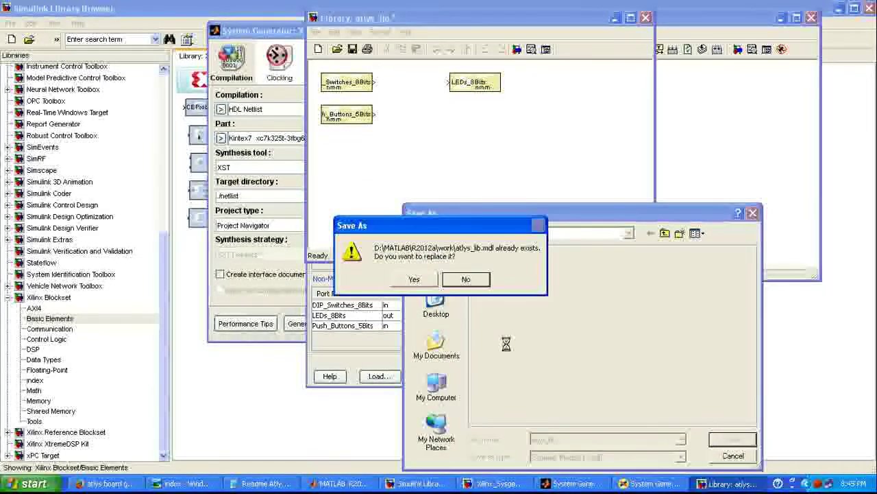
left_click(417, 279)
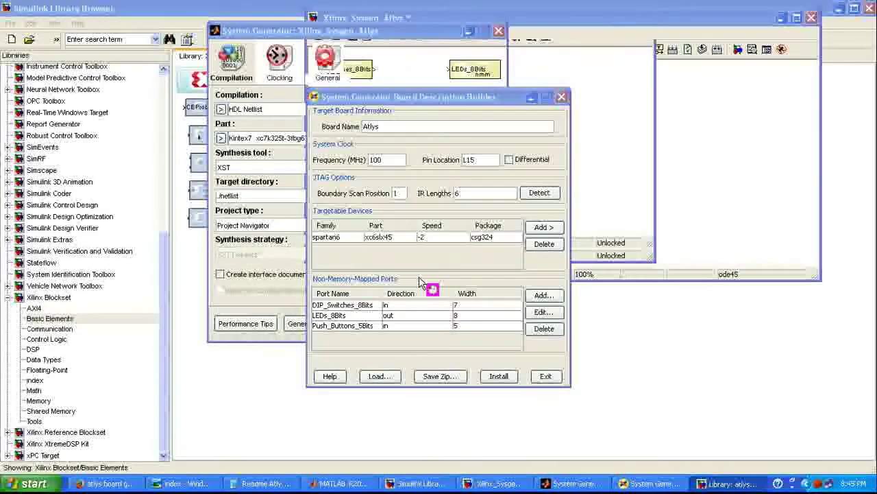
left_click(545, 379)
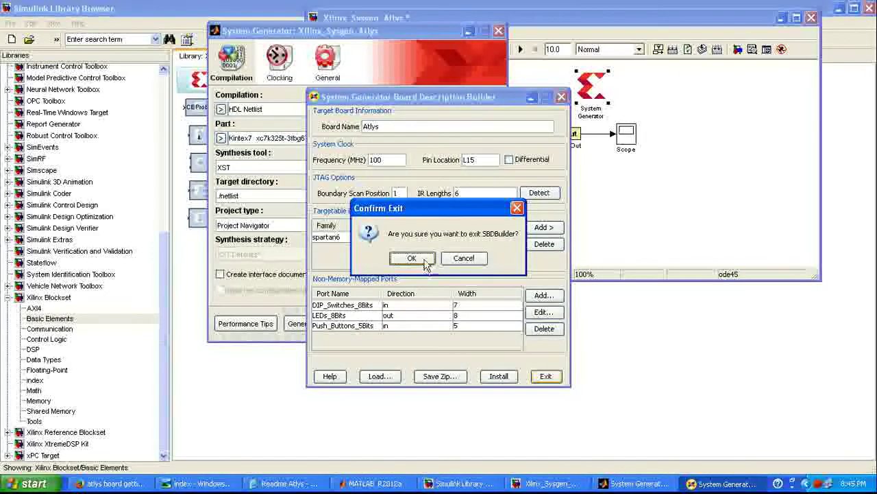
left_click(425, 261)
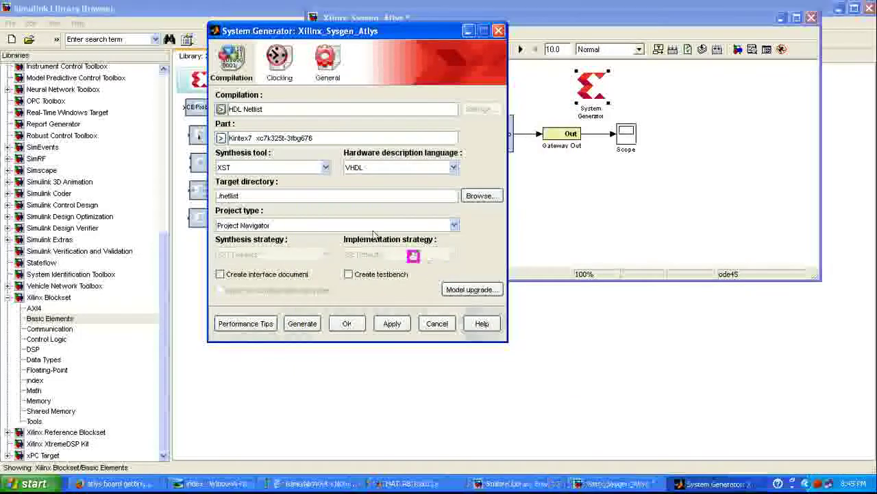
Set the System Generator compilation type to Hardware Co-Simulation for the Atlys board
left_click(222, 111)
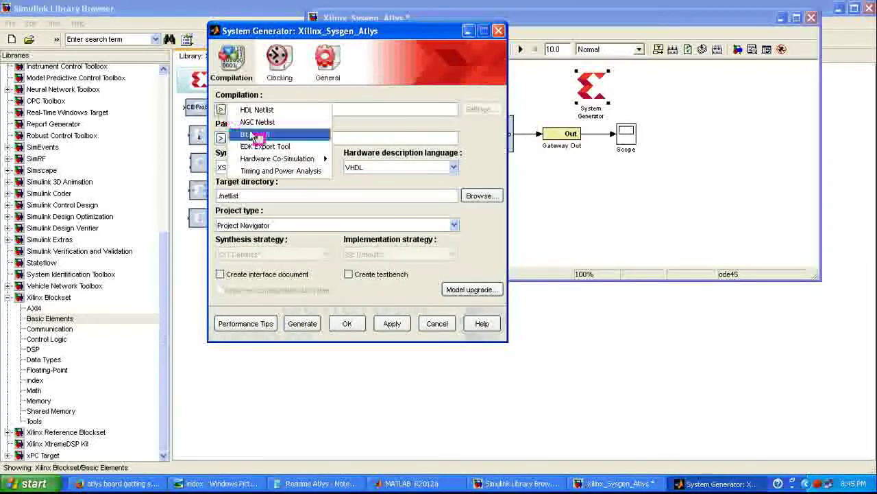
mouse_move(288, 159)
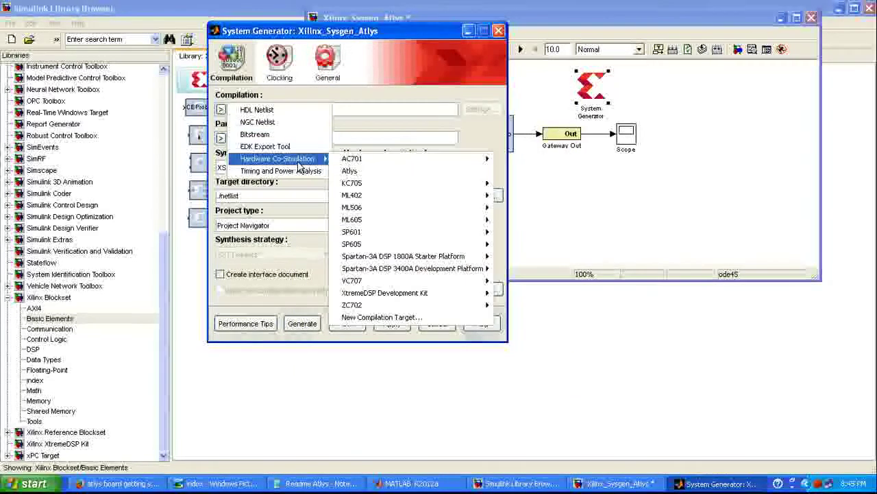
left_click(376, 172)
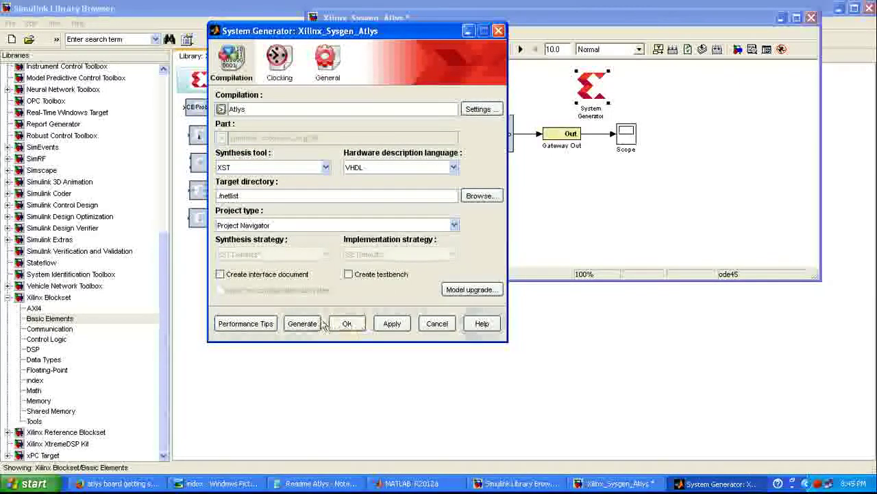
Generate the hardware co-simulation block for the Atlys target from the current System Generator settings and check the compilation status
left_click(297, 324)
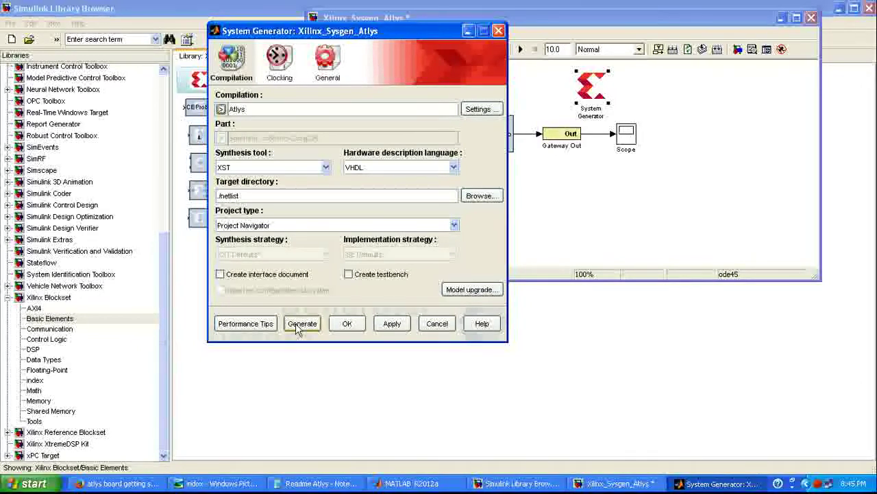
left_click(297, 328)
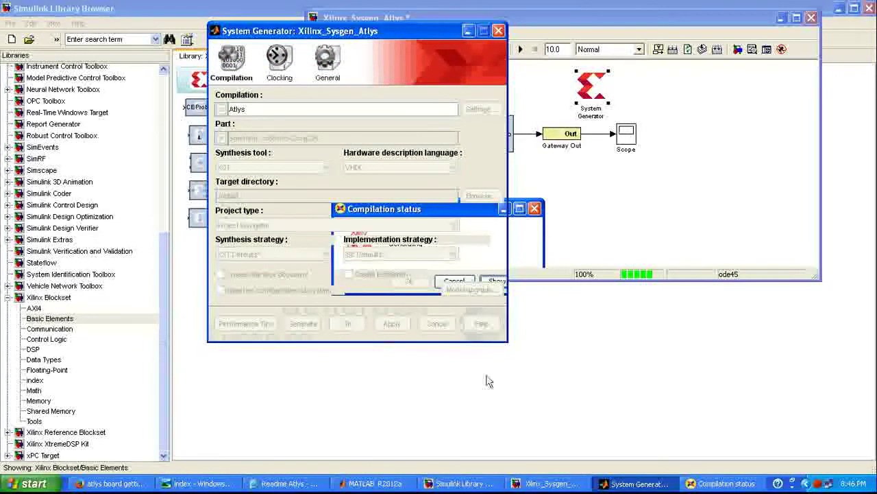
left_click(724, 484)
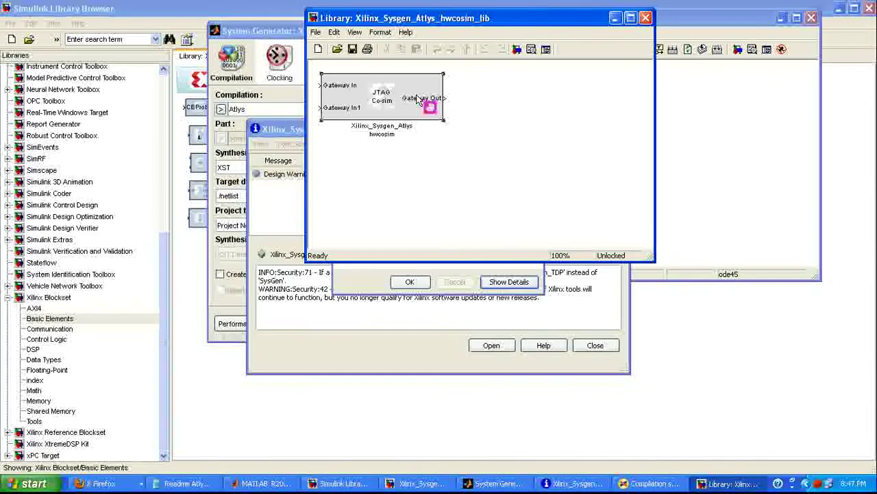
Place the generated JTAG Co-sim block below the adder chain in Xilinx_Sysgen_Atlys and feed its two inputs from Sine Wave and Sine Wave1
left_click_drag(412, 94, 603, 202)
left_click_drag(806, 281, 807, 348)
left_click_drag(587, 221, 592, 260)
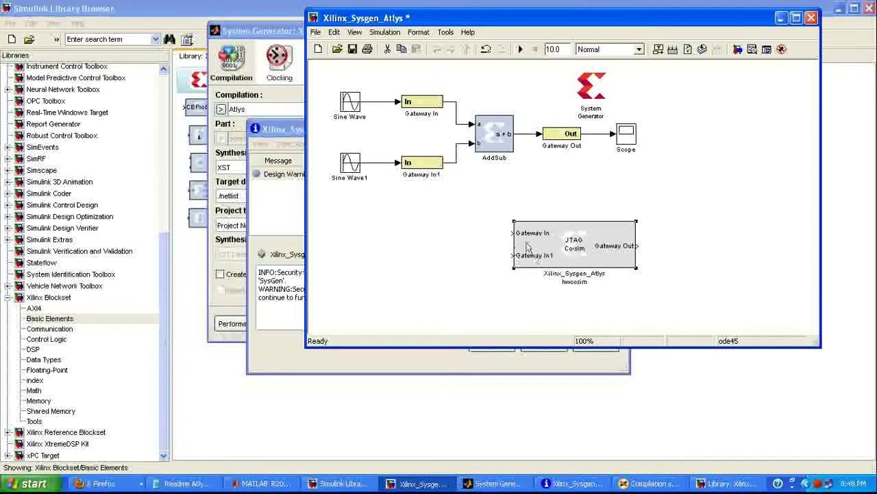
mouse_move(510, 233)
left_mouse_down()
mouse_move(520, 237)
mouse_move(423, 221)
mouse_move(386, 193)
mouse_move(367, 102)
left_mouse_up()
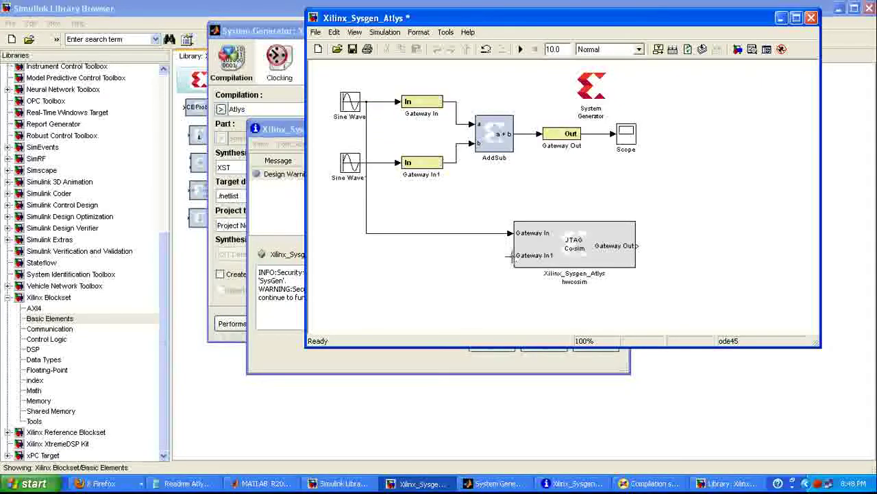
mouse_move(510, 255)
left_mouse_down()
mouse_move(471, 248)
mouse_move(407, 210)
mouse_move(384, 162)
left_mouse_up()
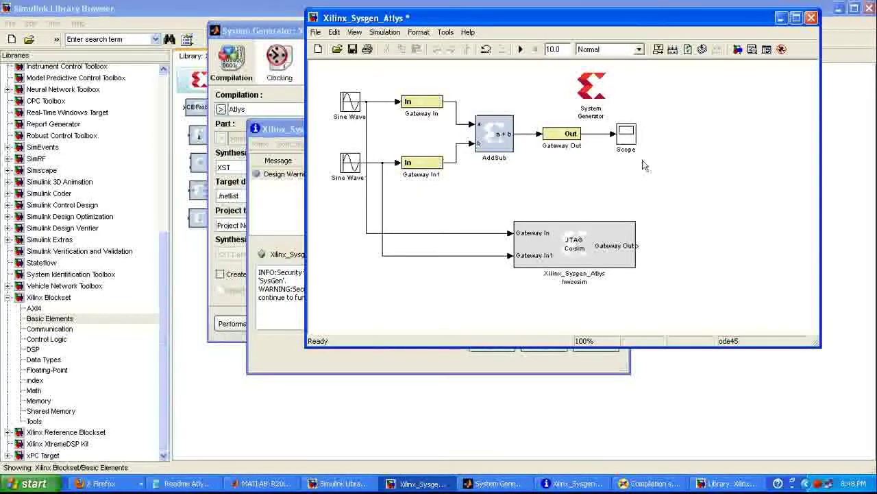
Move the Scope block farther from Gateway Out and set its number of axes to 2
left_click_drag(628, 148, 703, 151)
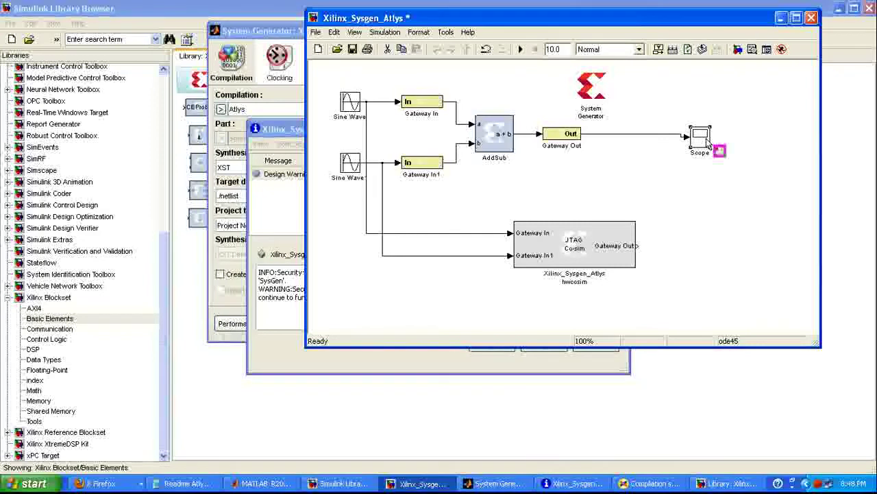
double_click(707, 139)
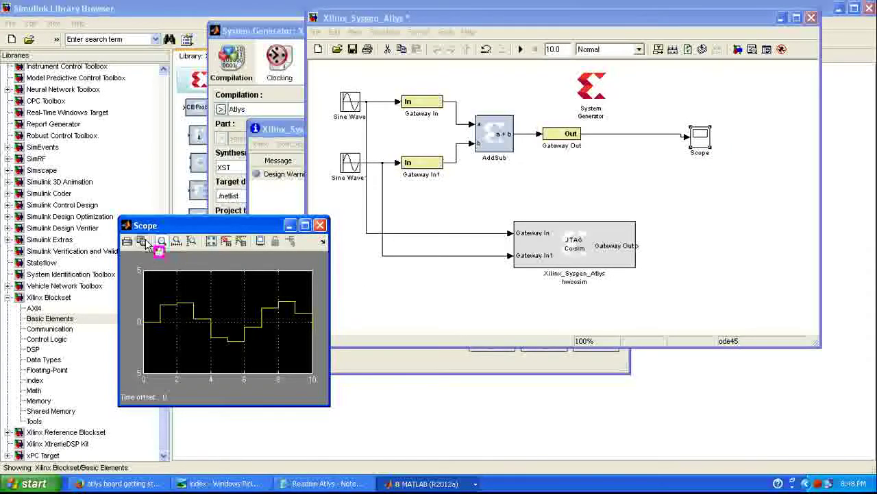
left_click(142, 242)
double_click(212, 304)
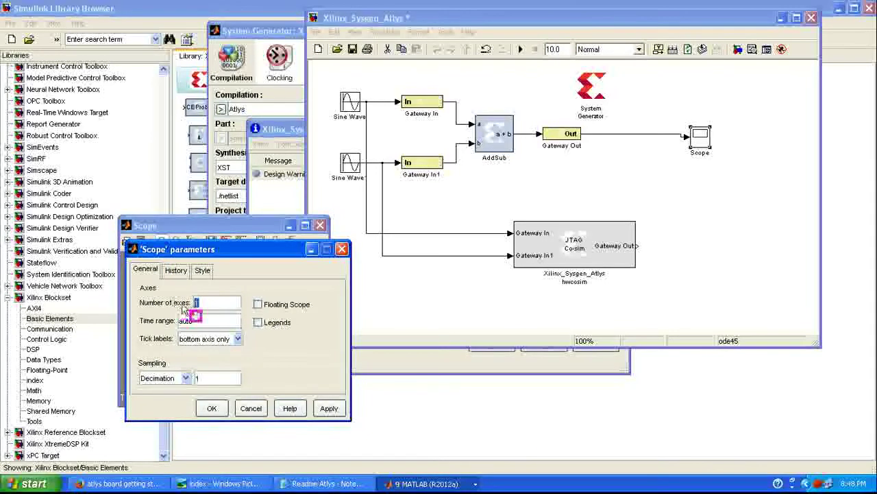
type("2")
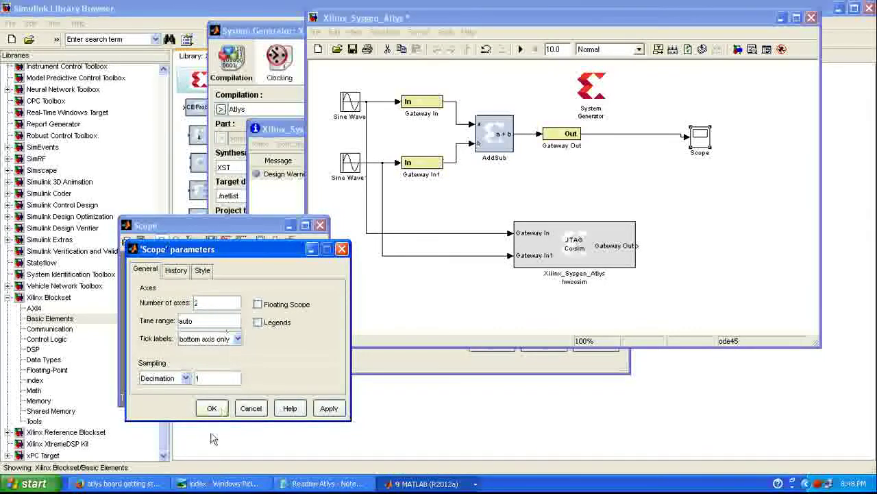
left_click(213, 409)
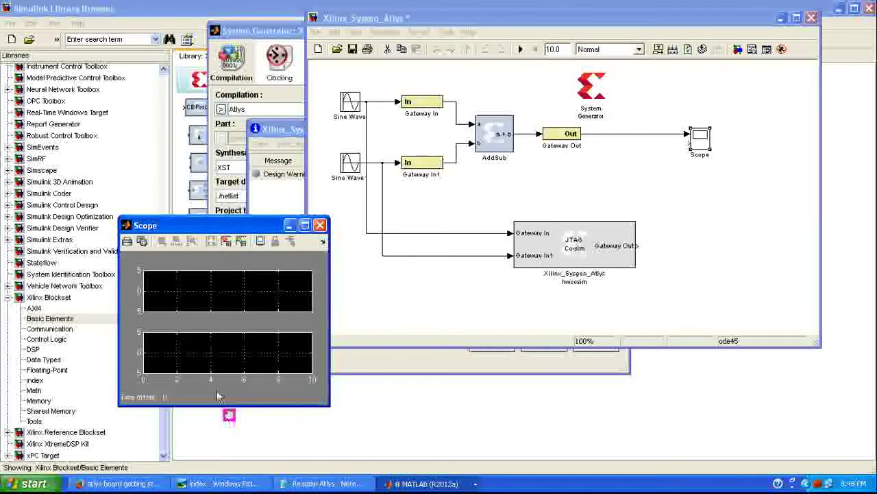
left_click(320, 225)
Connect the co-simulation block's Gateway Out to the Scope's second input and save the model
mouse_move(641, 244)
left_mouse_down()
mouse_move(675, 199)
mouse_move(687, 141)
left_mouse_up()
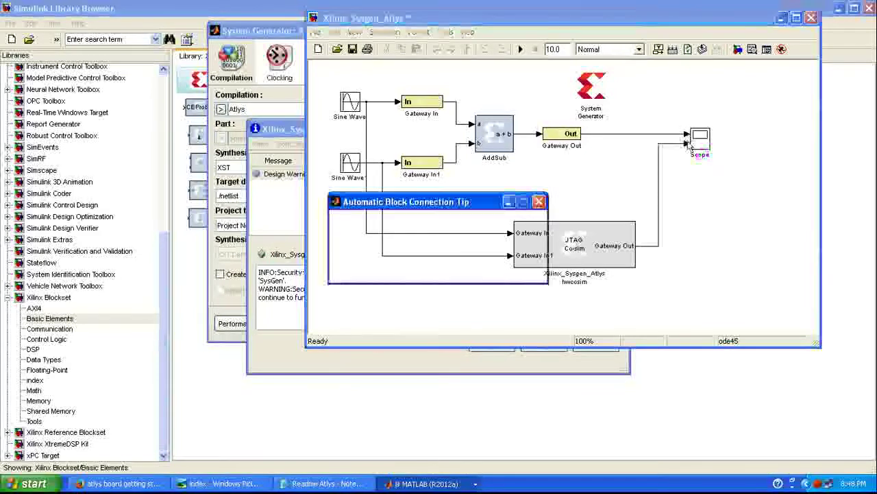
left_click(479, 270)
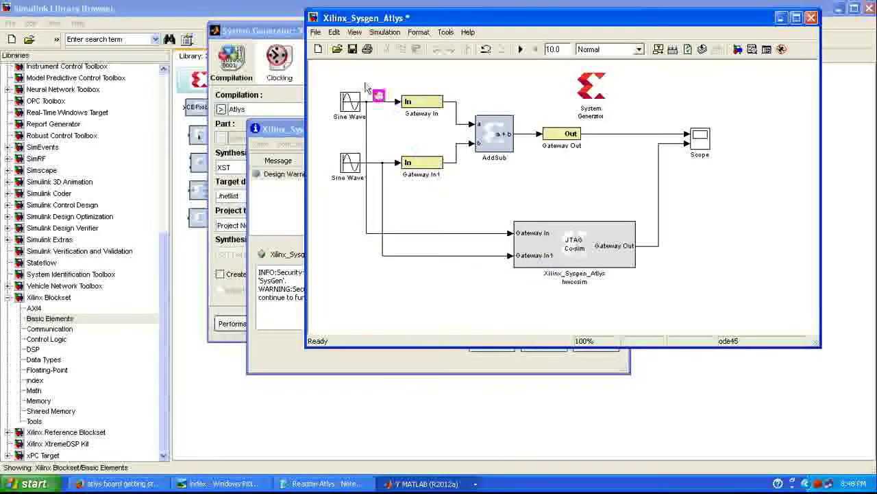
left_click(354, 53)
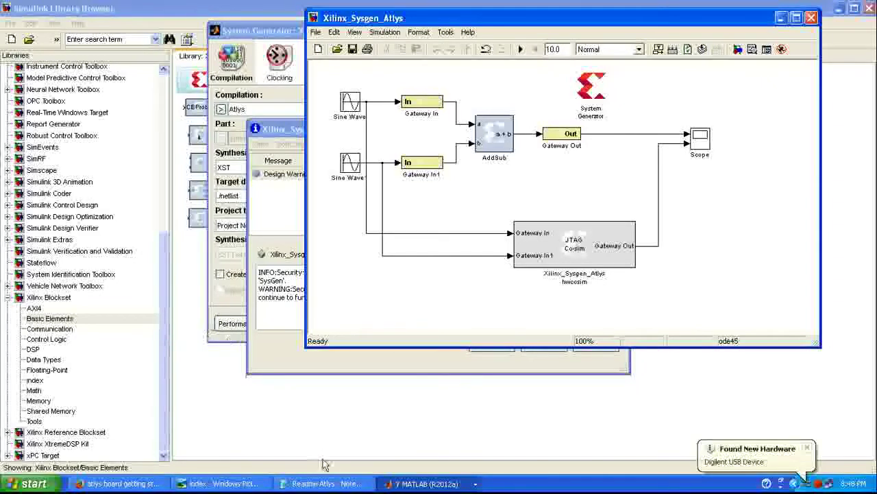
Read the Atlys board setup notes on connecting the JTAG cable in Notepad and view the board picture in Windows Picture and Fax Viewer
left_click(329, 484)
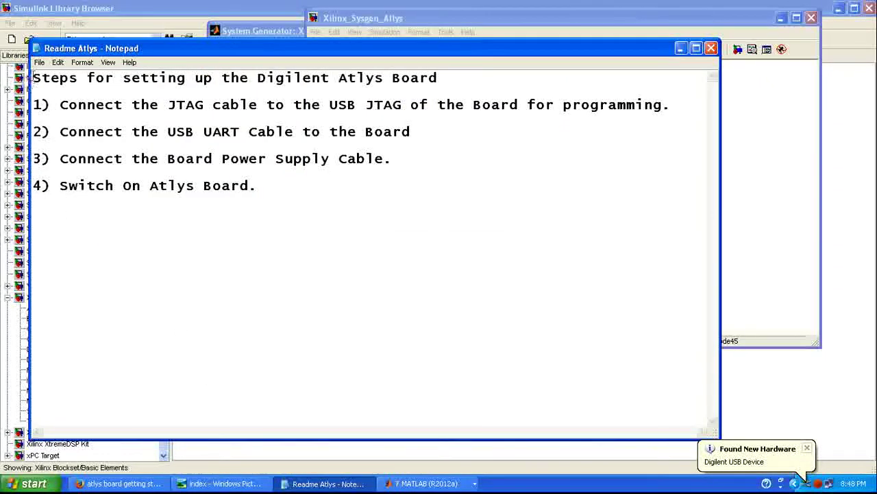
left_click_drag(33, 78, 437, 84)
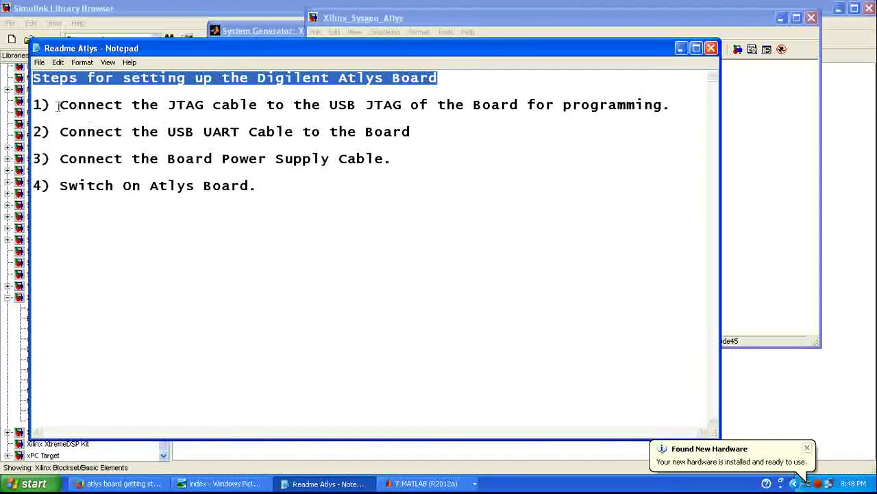
left_click_drag(59, 105, 244, 112)
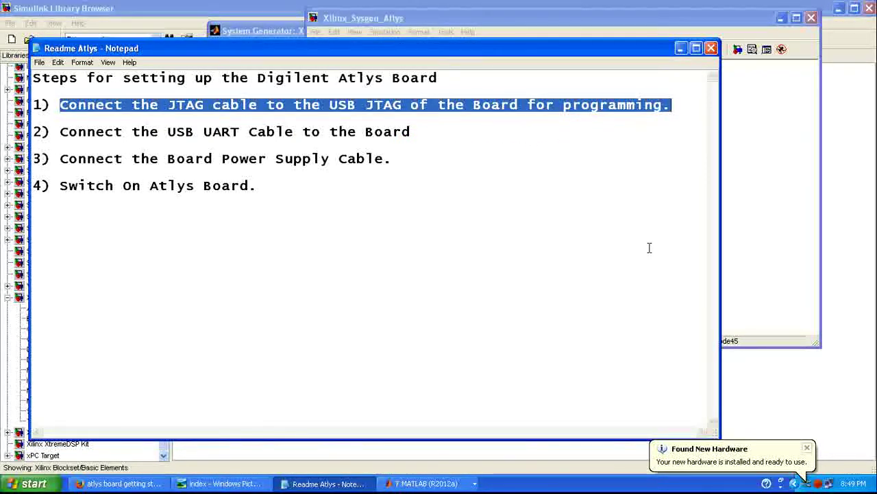
left_click(226, 483)
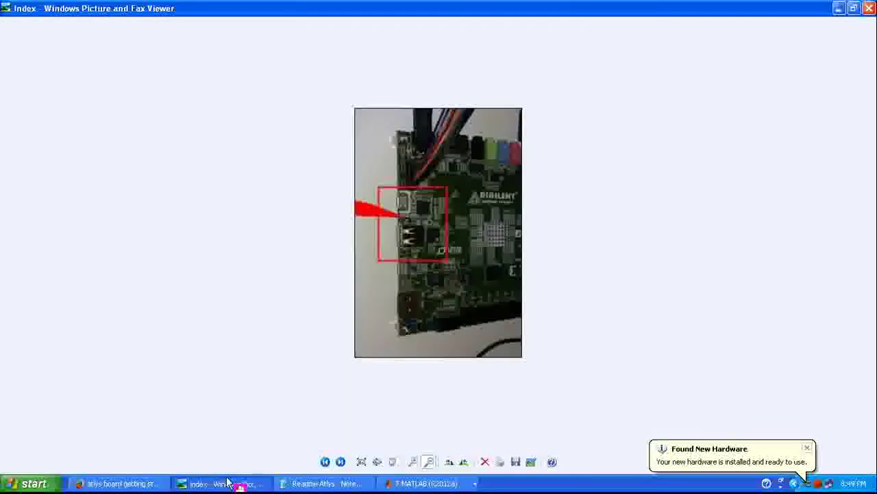